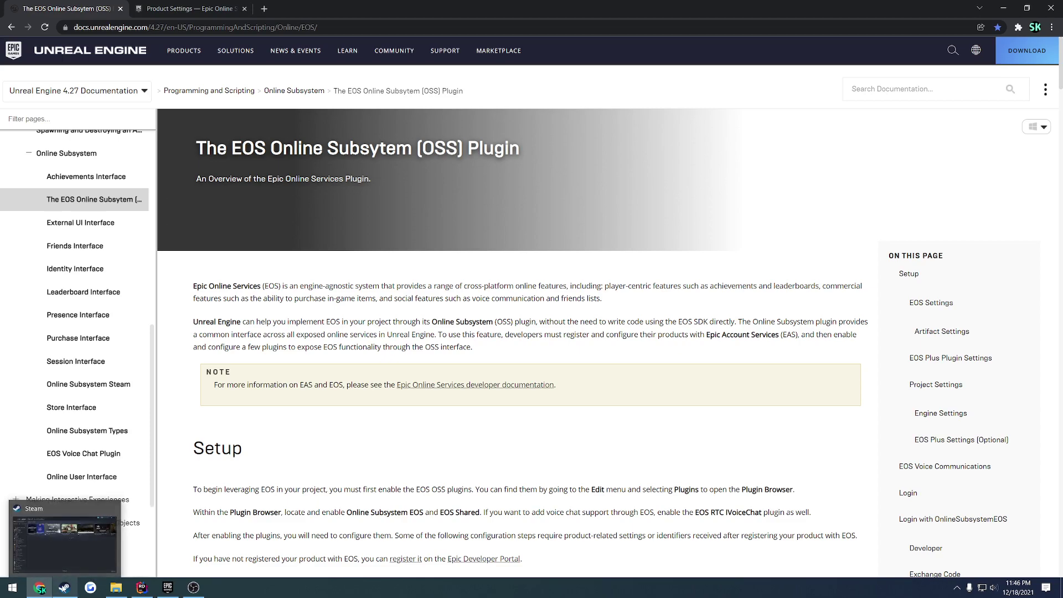
Check the Steam library, scroll the EOS docs to the DefaultEngine.ini lines, then show Identity Providers.
left_click(63, 588)
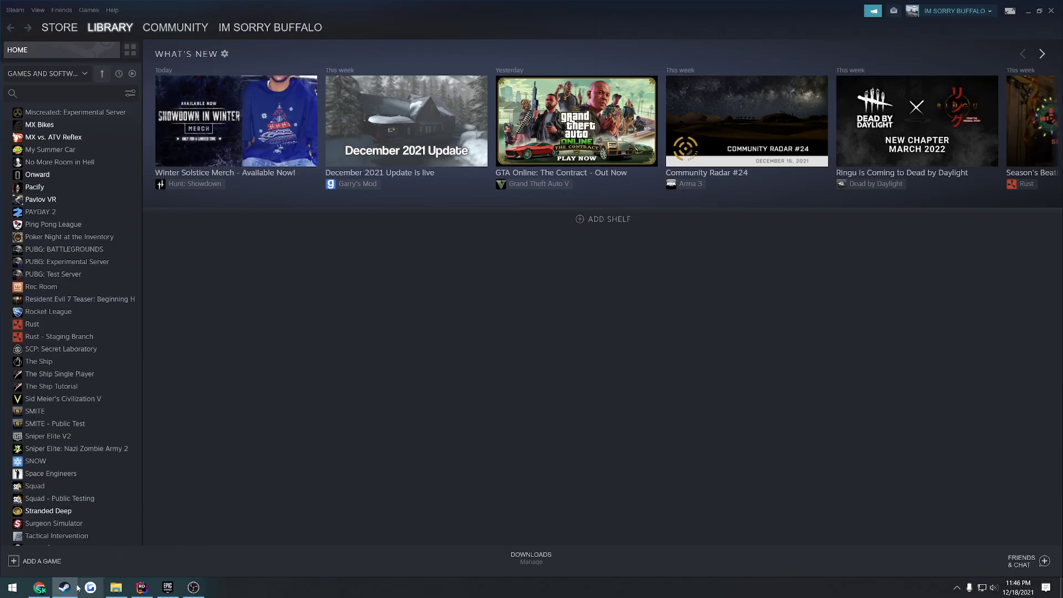
left_click(71, 589)
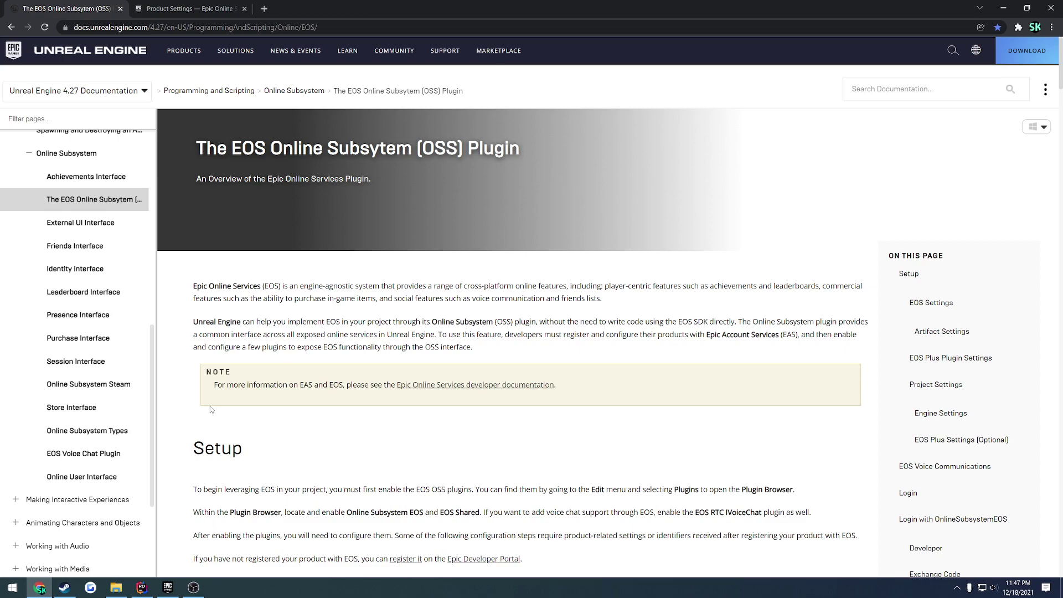
scroll(281, 425, "down", 20)
scroll(261, 480, "down", 7)
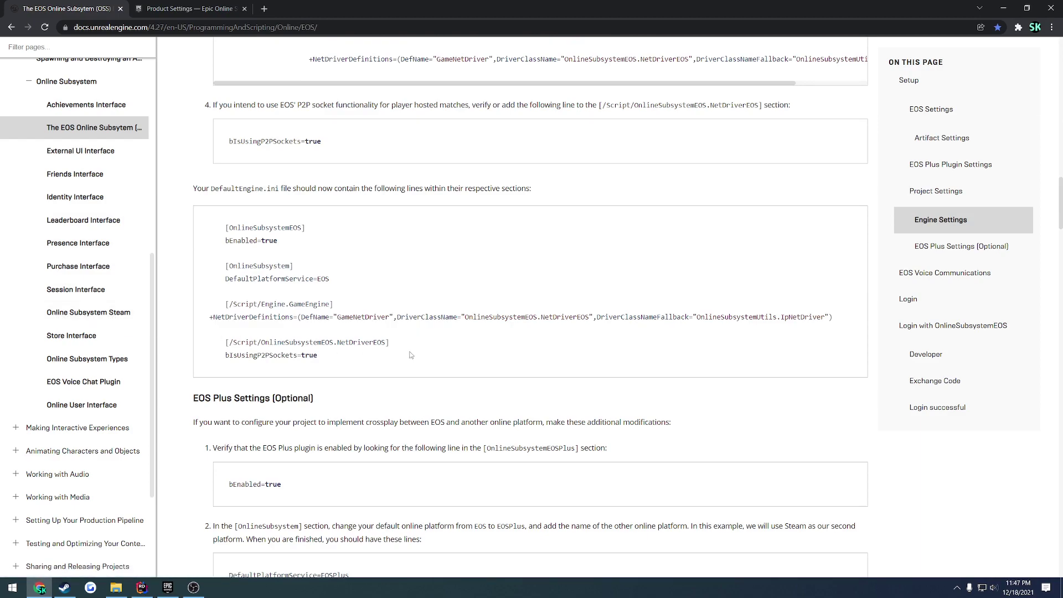
left_click(191, 8)
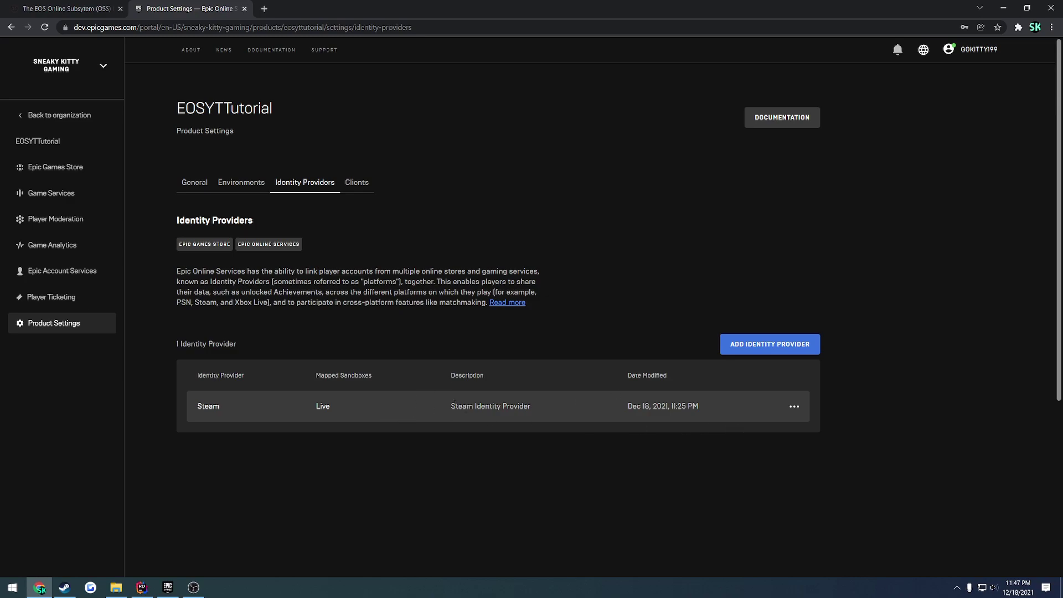
Launch the project from Rider and confirm the Online Subsystem Steam plugin is enabled.
left_click(142, 586)
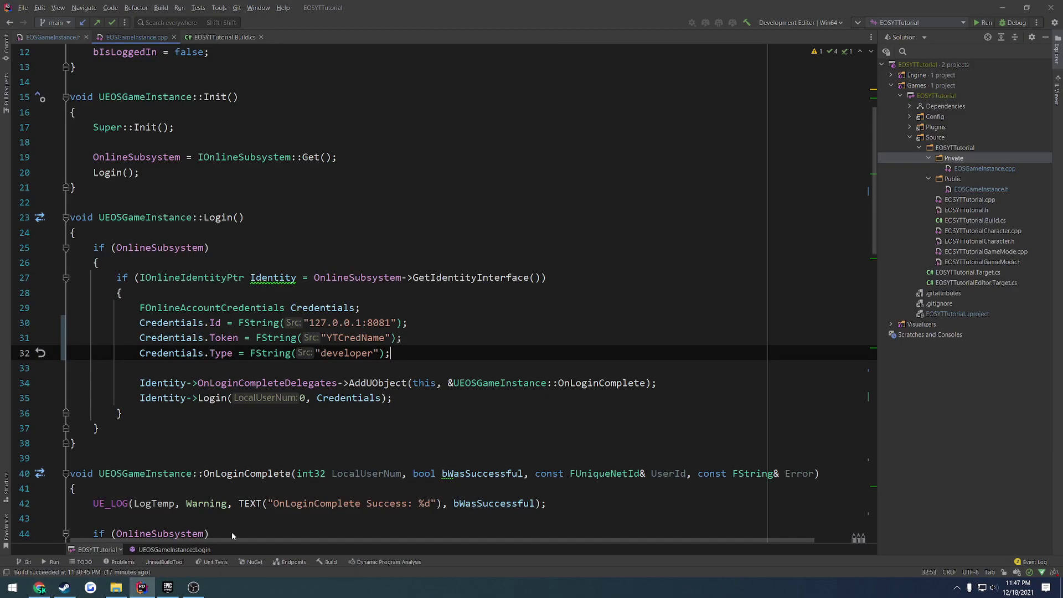
left_click(983, 25)
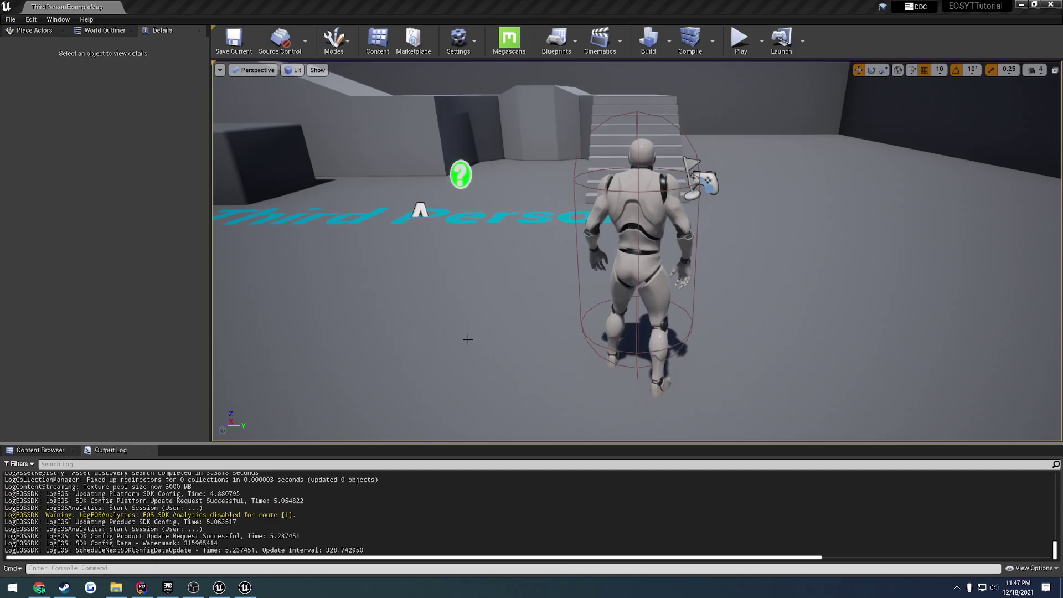
left_click(458, 42)
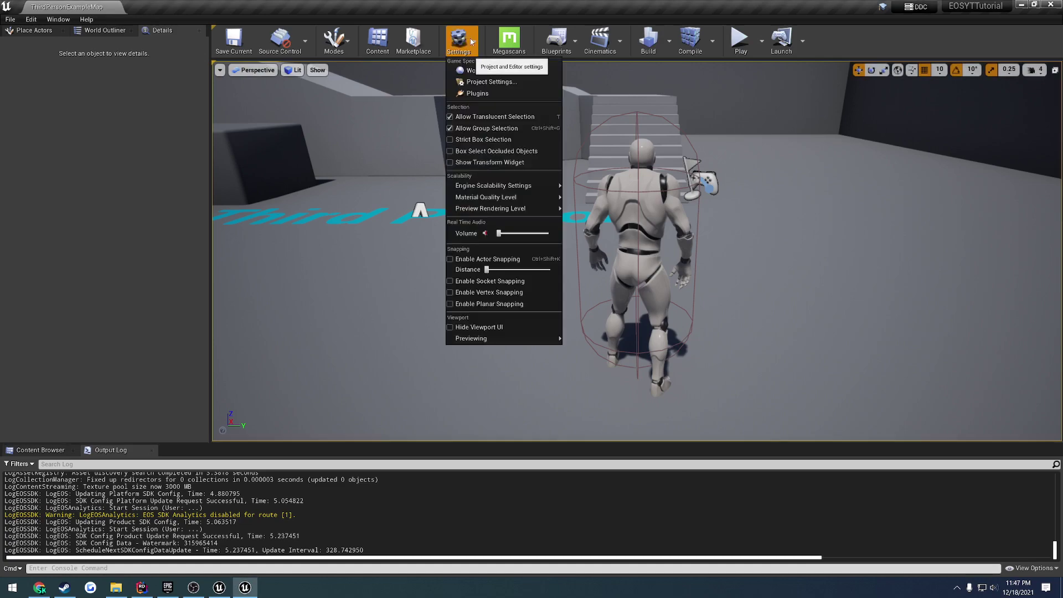
left_click(477, 94)
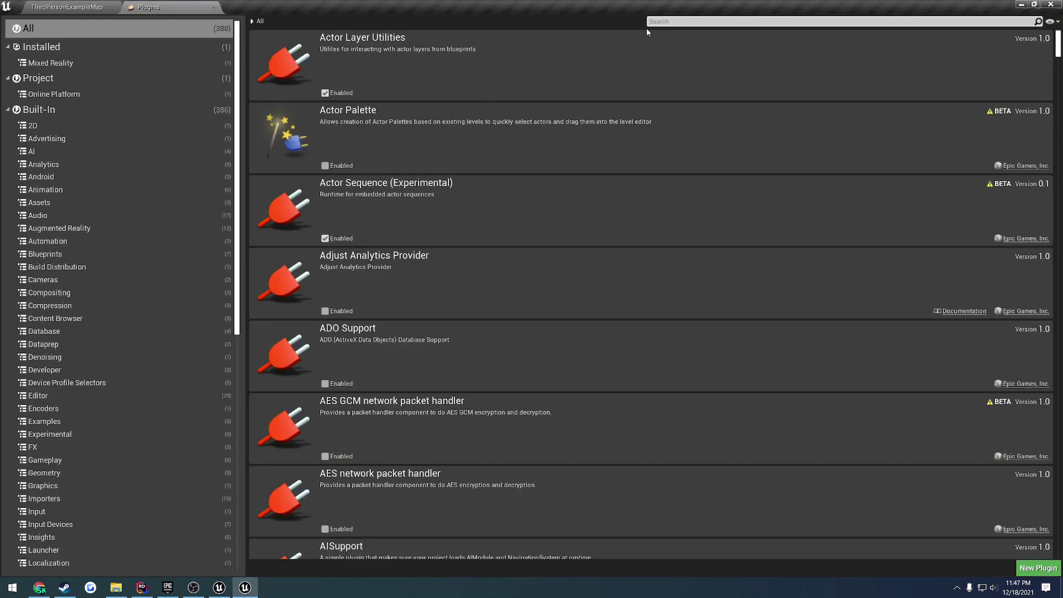
type("steam")
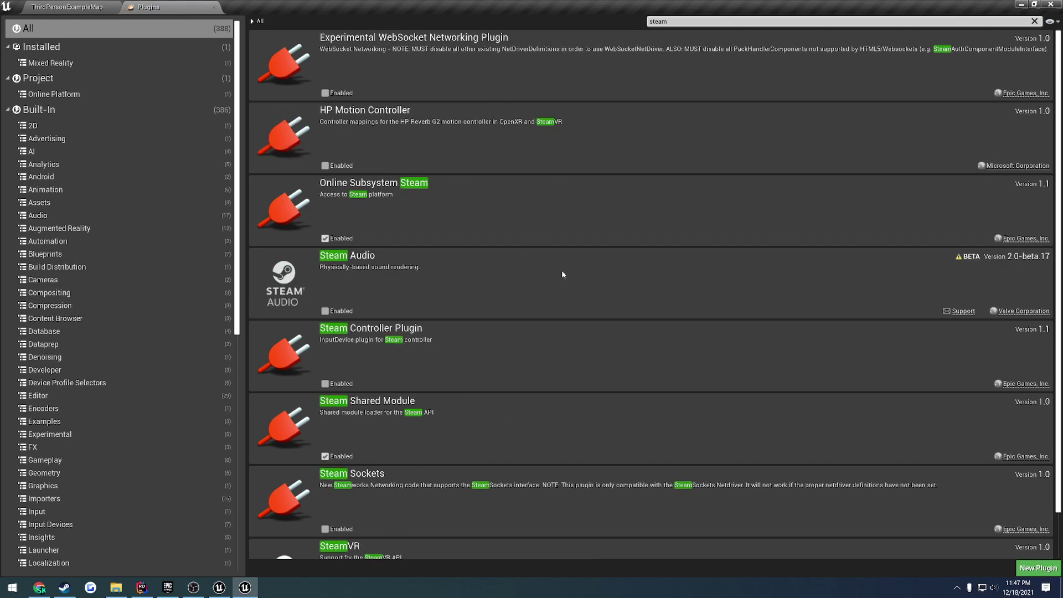
key("Home")
type("subsystem")
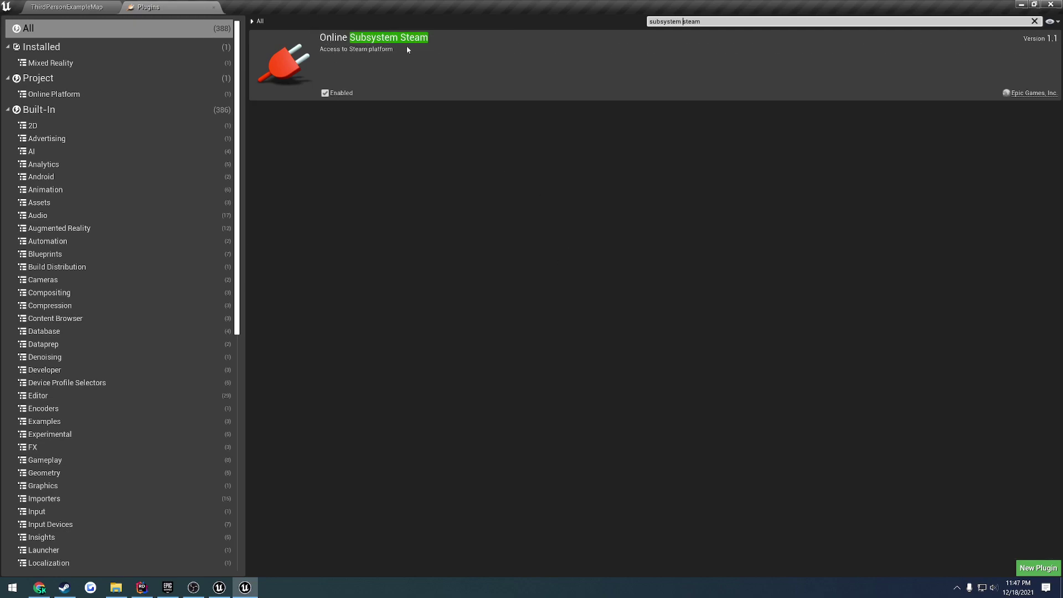
left_click(215, 9)
Close Unreal Editor and minimise Rider to reveal the Epic portal's Identity Providers page.
left_click(1050, 4)
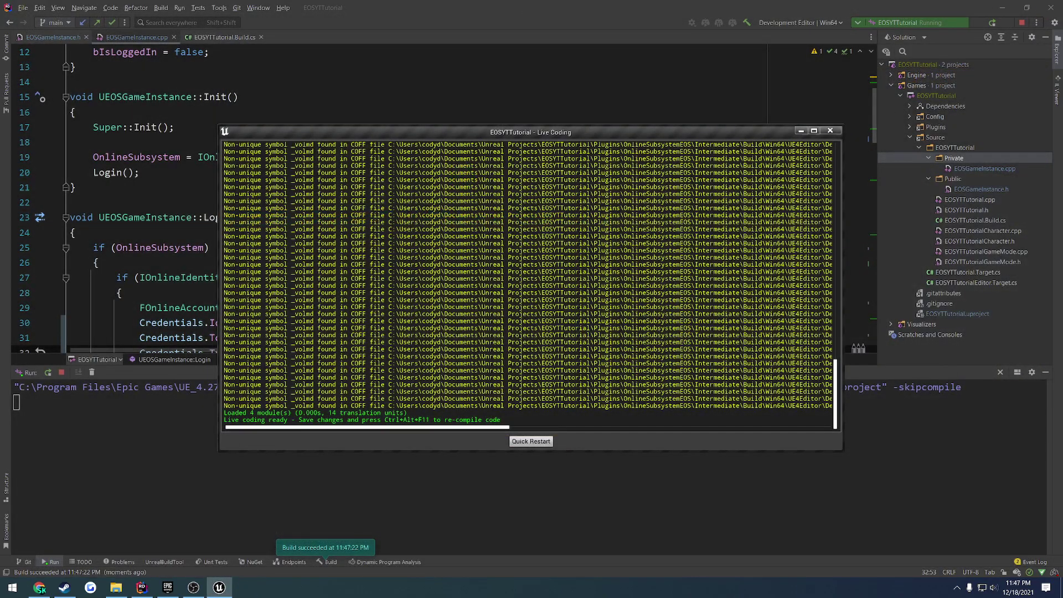
left_click(387, 127)
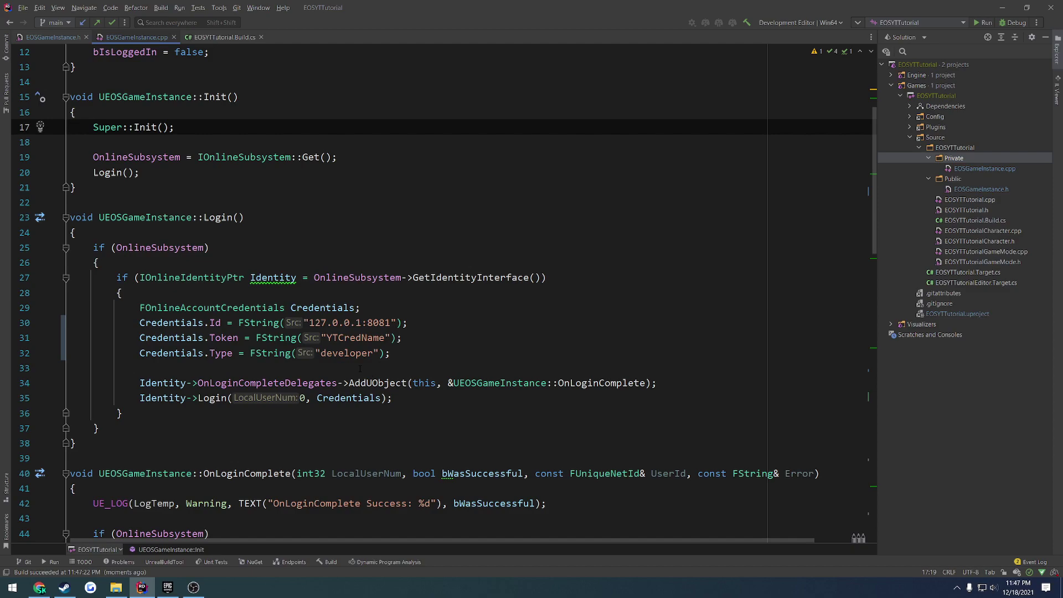
left_click(143, 587)
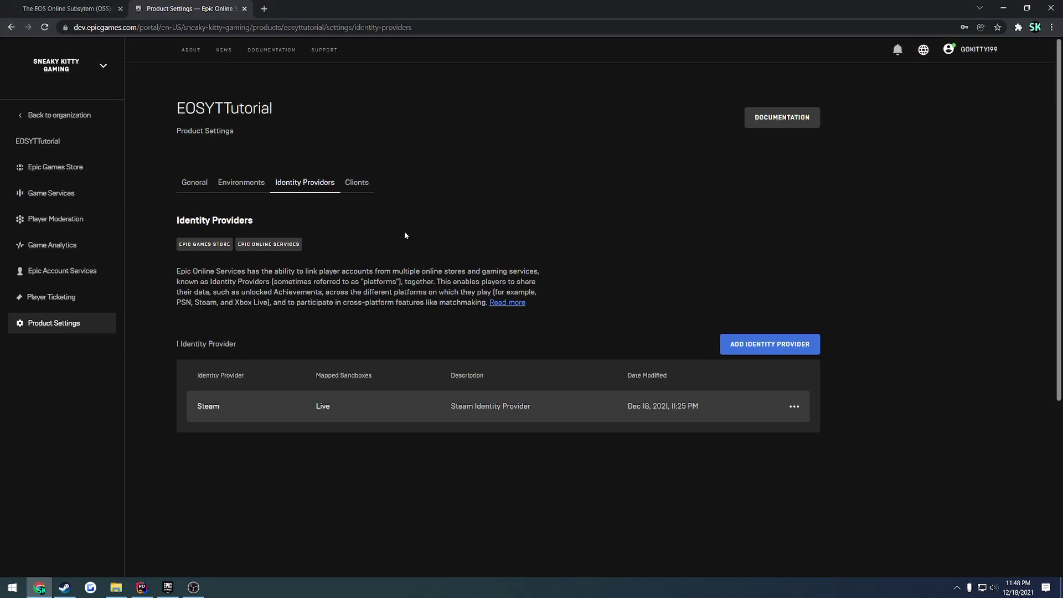
left_click(15, 114)
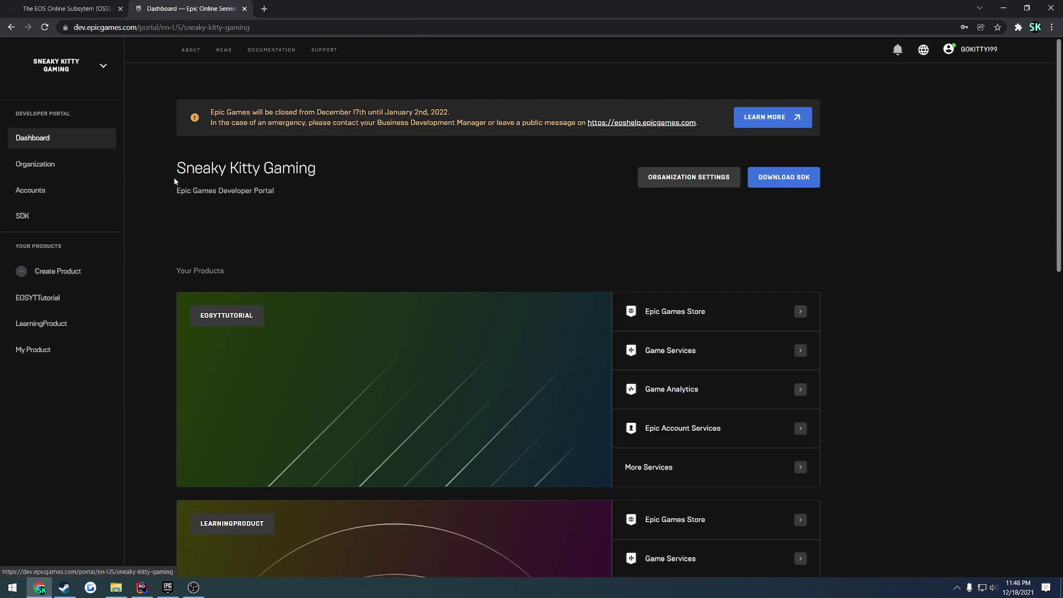
left_click(348, 332)
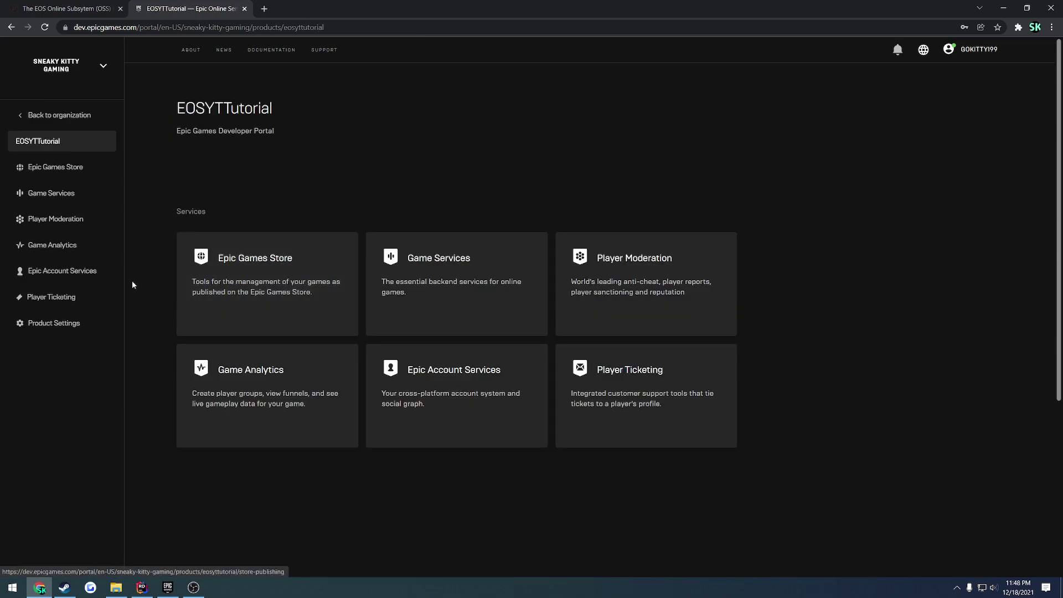
left_click(65, 323)
left_click(305, 182)
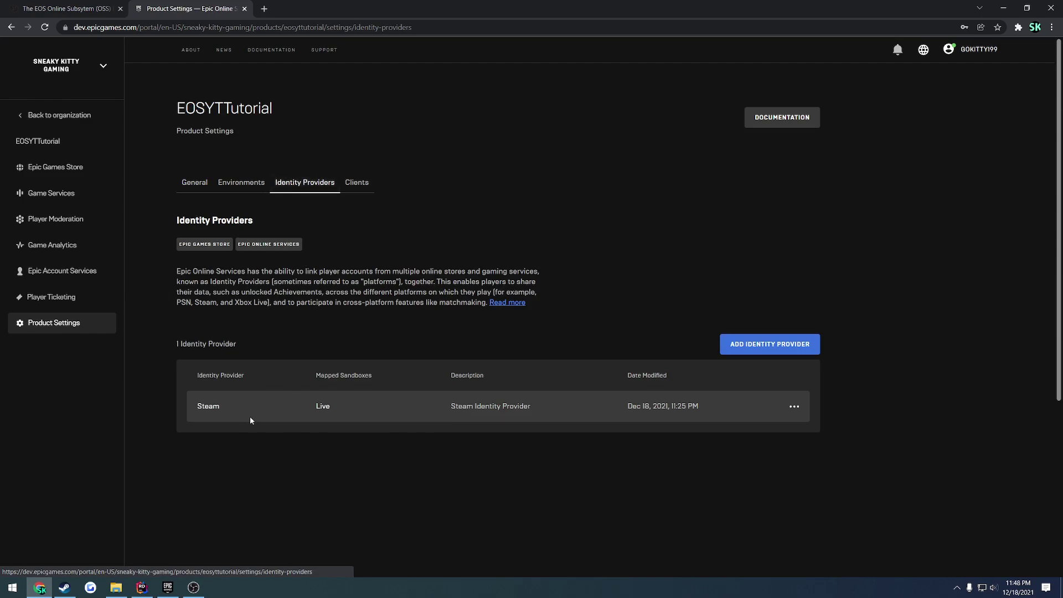
left_click_drag(219, 405, 191, 404)
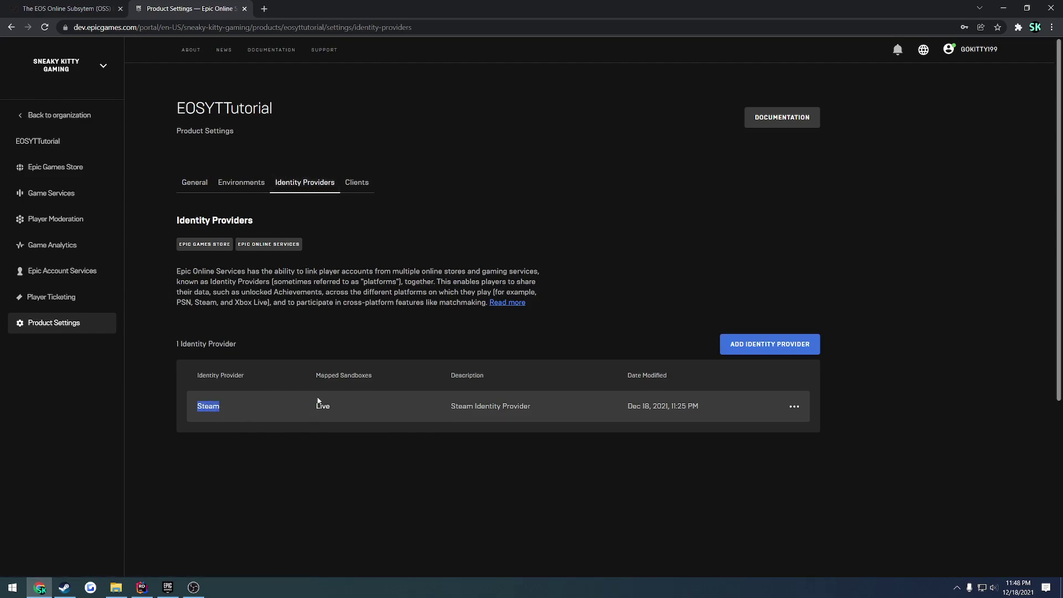
Start a new identity provider set to Steam, and open the EOSYTTutorial folder in File Explorer.
left_click(749, 344)
left_click(868, 147)
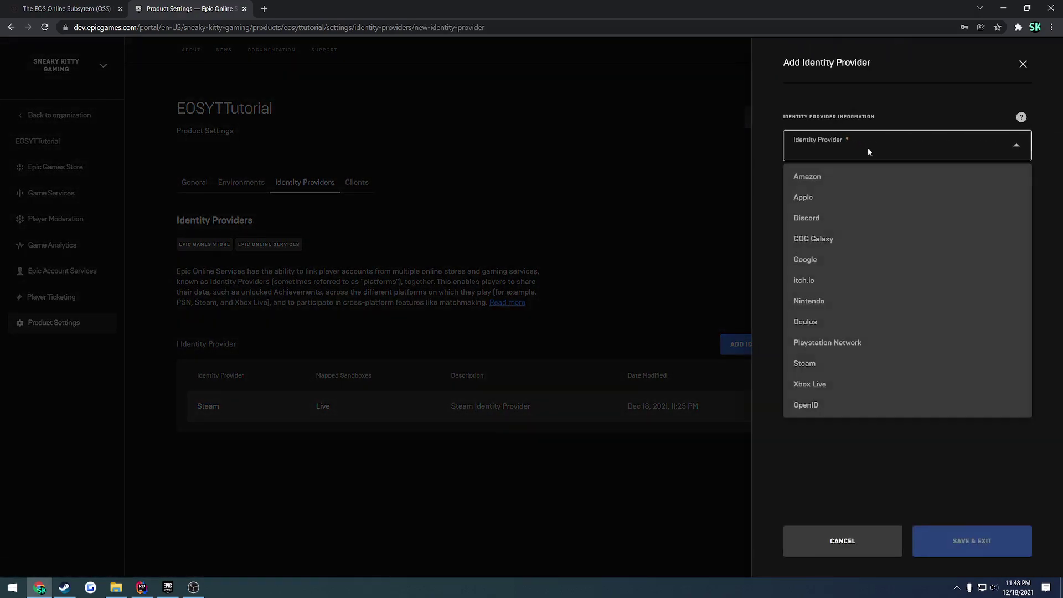
left_click(818, 364)
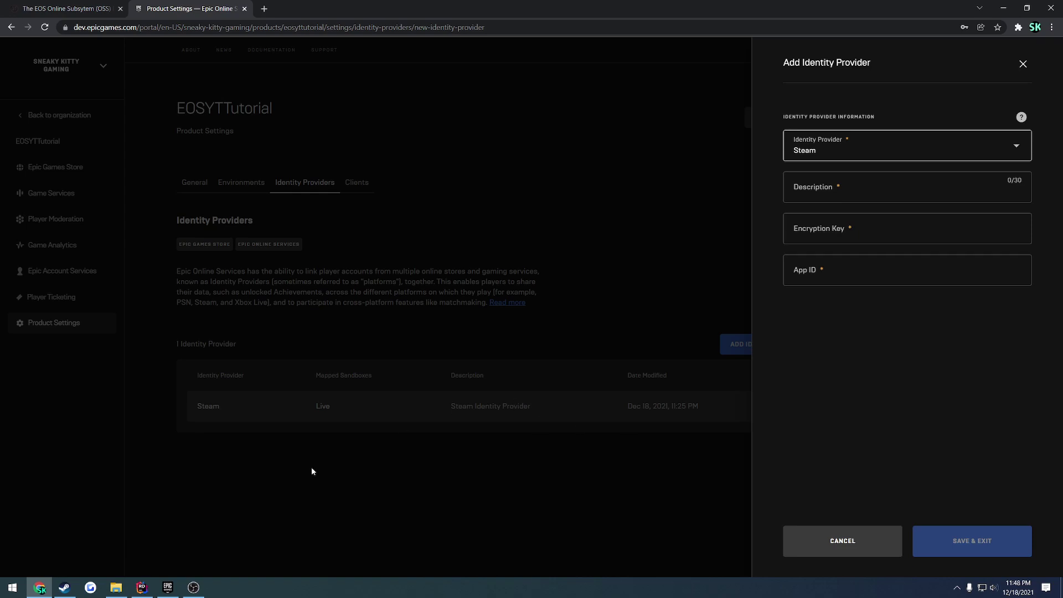
left_click(112, 590)
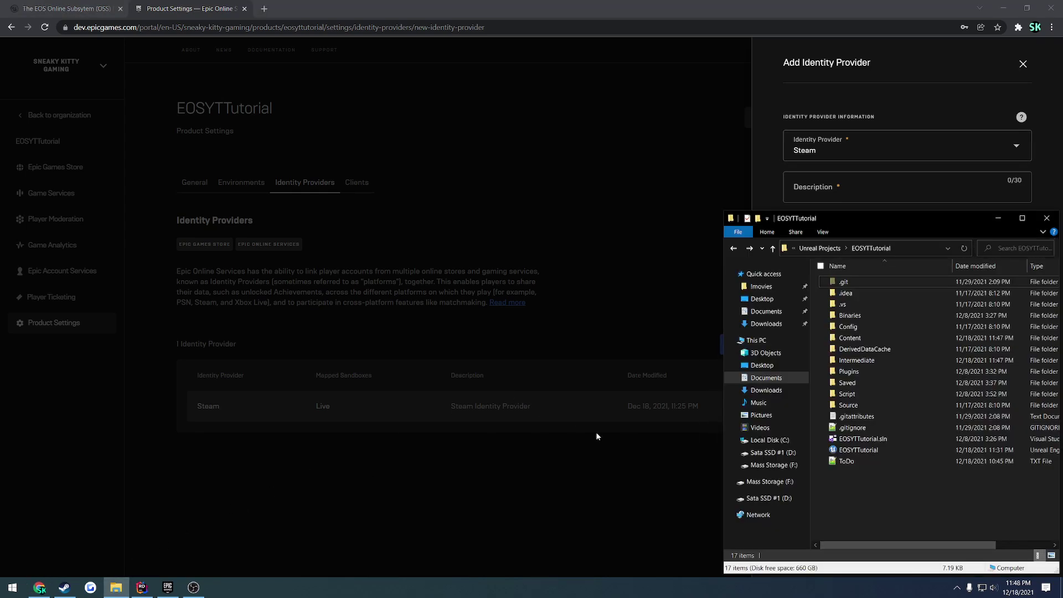
Open ToDo.txt, select the Steam encryption key, then cancel the Add Identity Provider form.
double_click(881, 464)
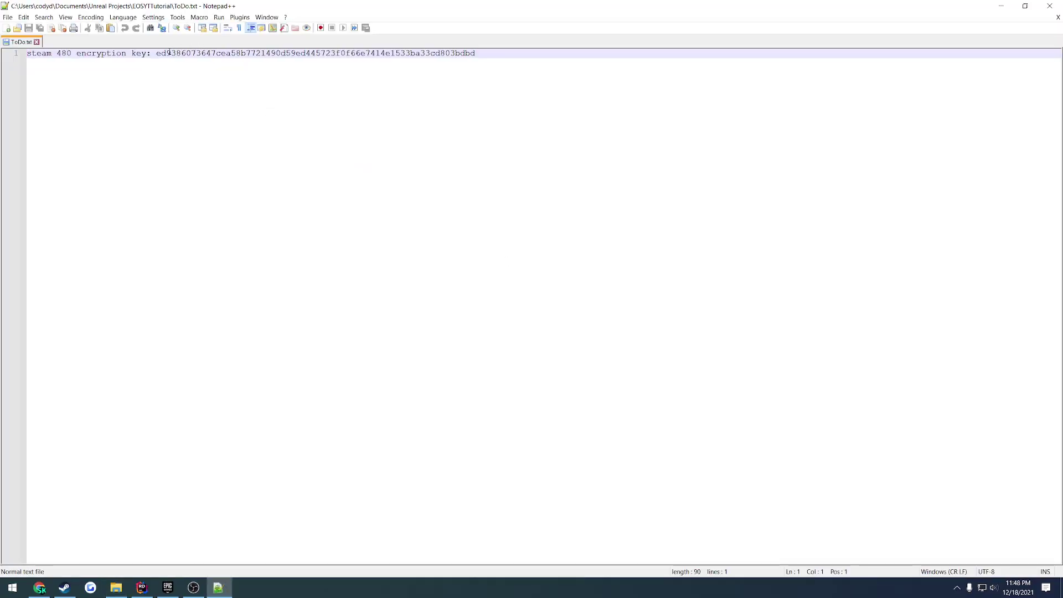
double_click(169, 52)
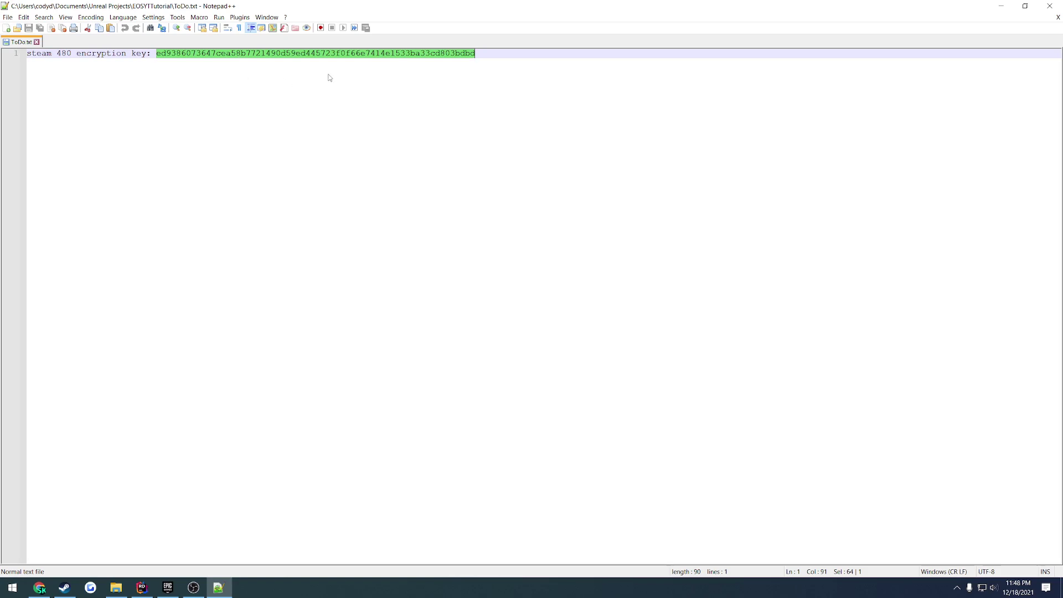
left_click(1000, 7)
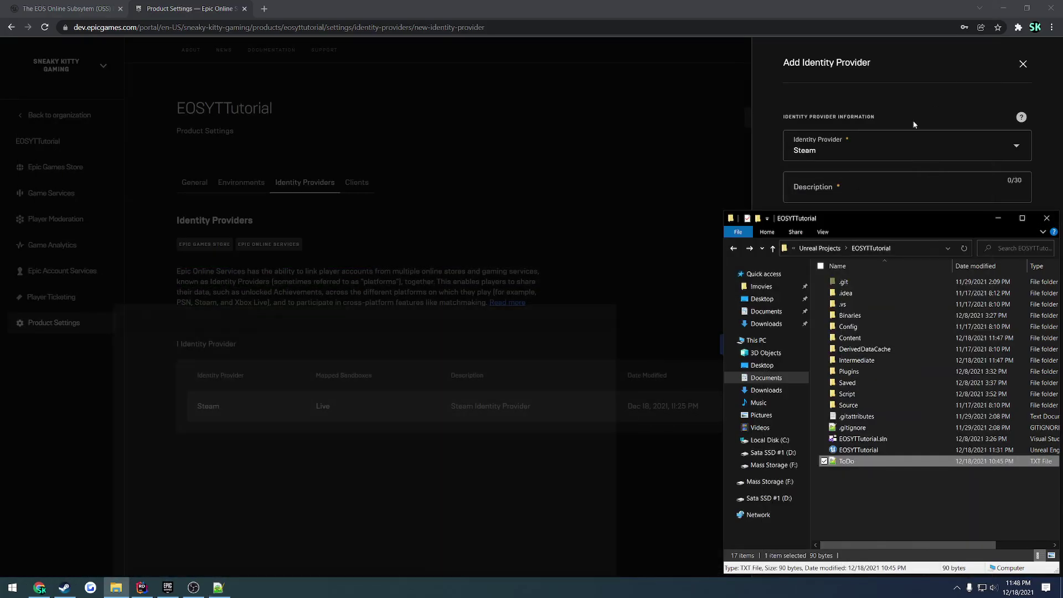
left_click(795, 52)
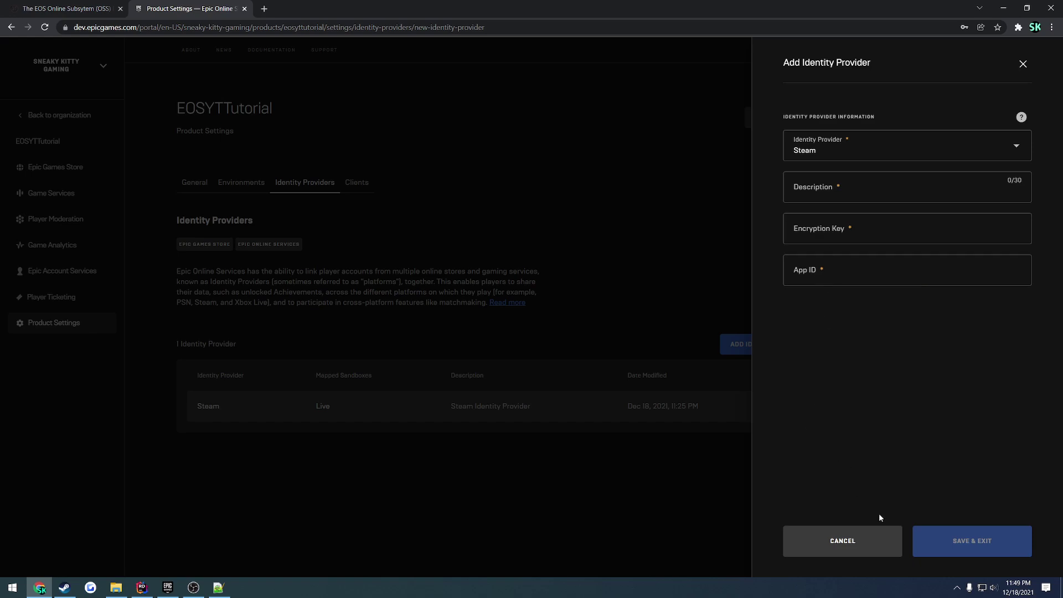
left_click(890, 551)
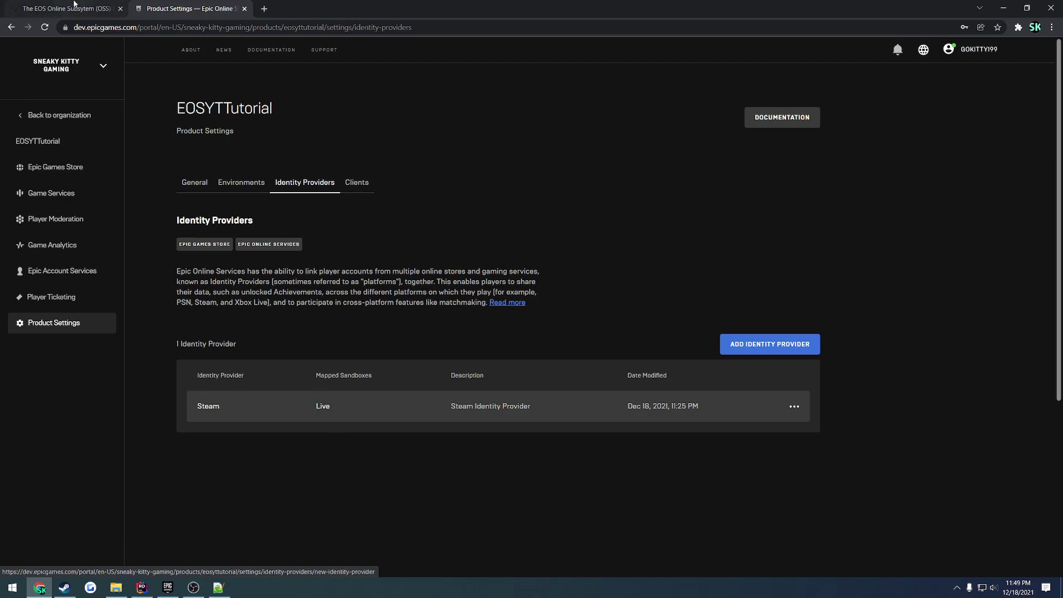
Close ToDo.txt in Notepad++ and open Config/DefaultEngine.ini from the project folder.
left_click(218, 587)
key("ctrl+w")
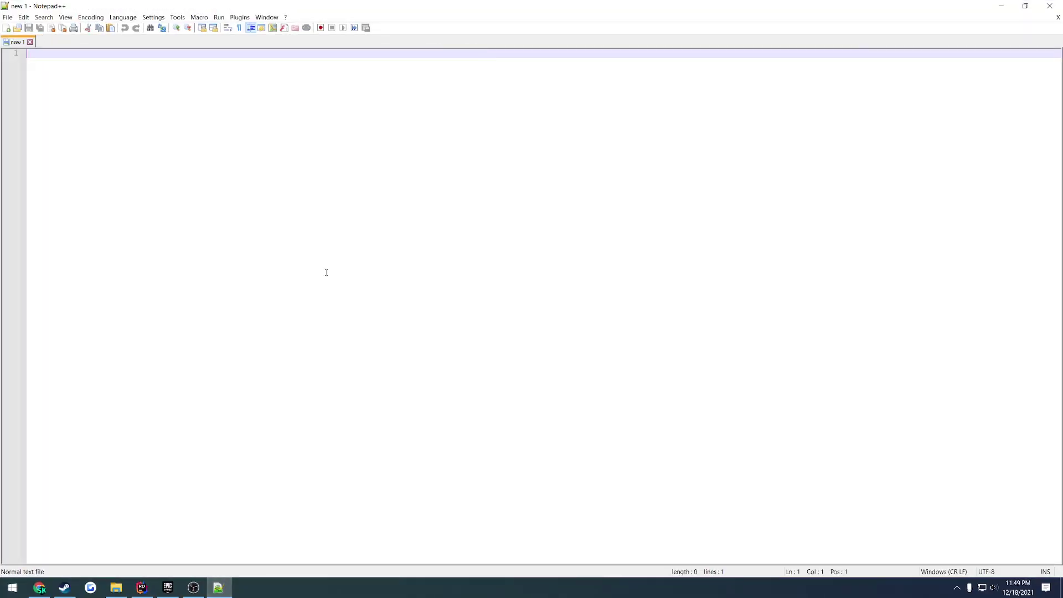
left_click(218, 586)
left_click(116, 586)
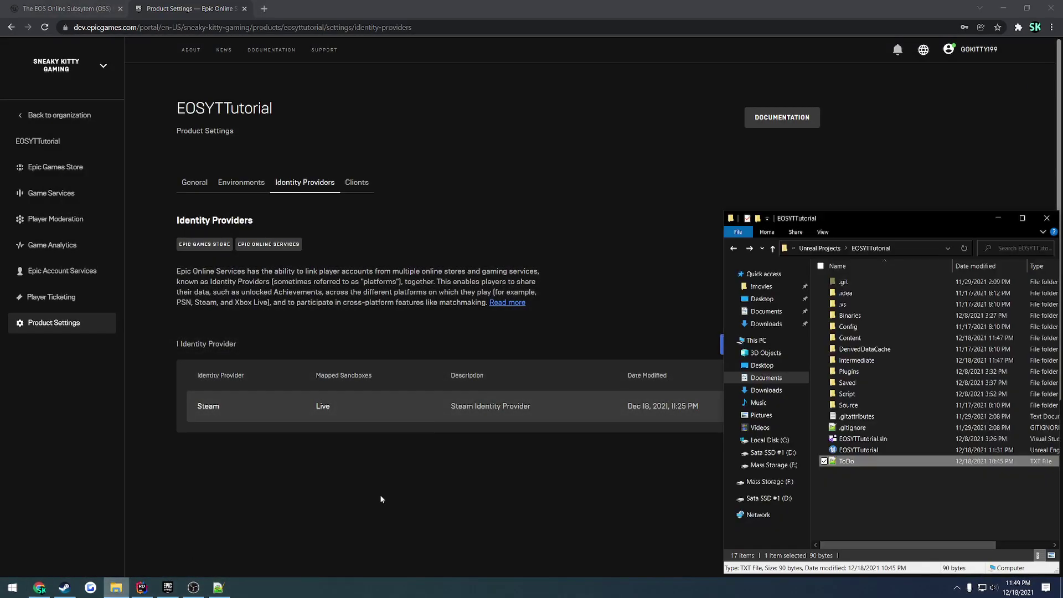
double_click(880, 327)
double_click(883, 304)
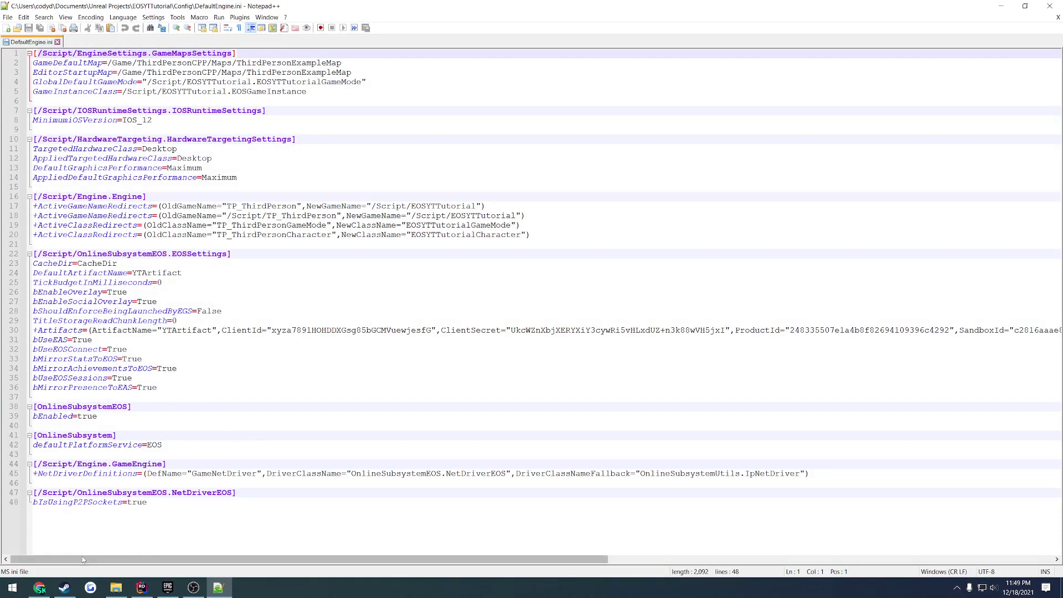
Navigate the Unreal docs sidebar to The EOS Online Subsystem page.
left_click(40, 587)
left_click(87, 13)
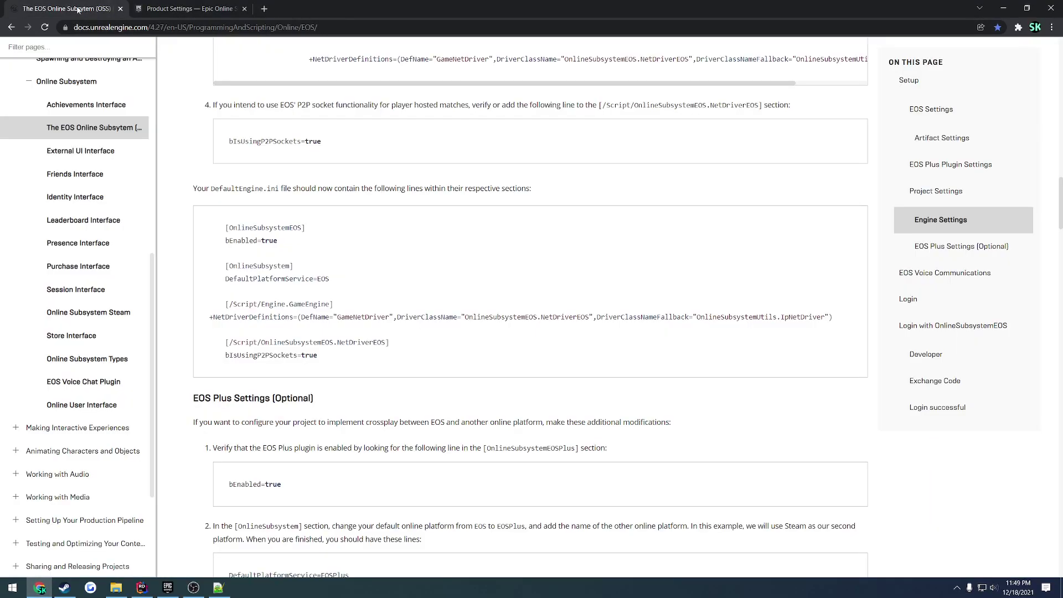
scroll(185, 98, "up", 20)
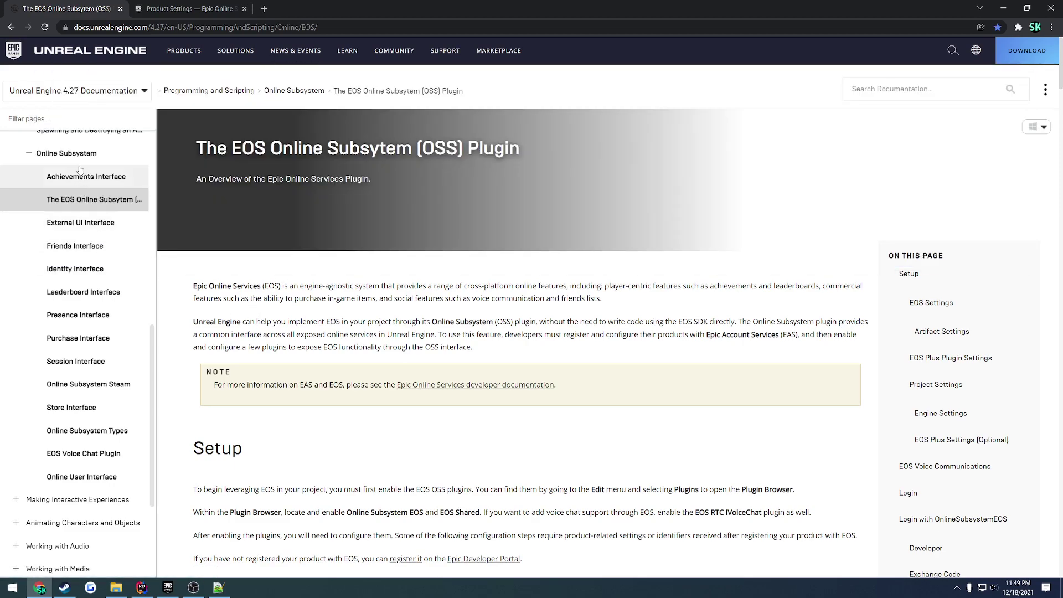
left_click(66, 152)
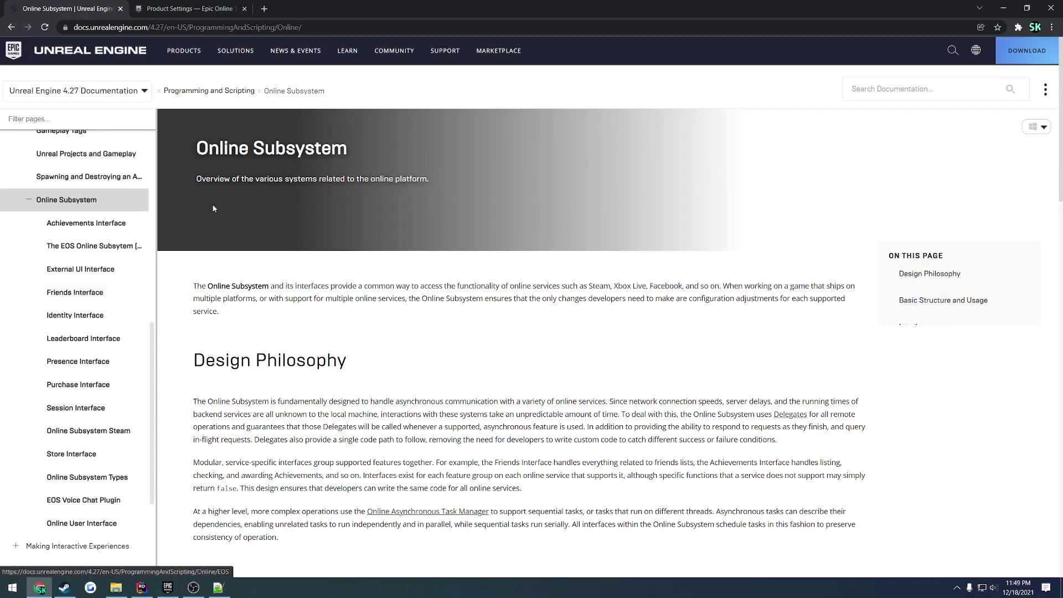
left_click(74, 247)
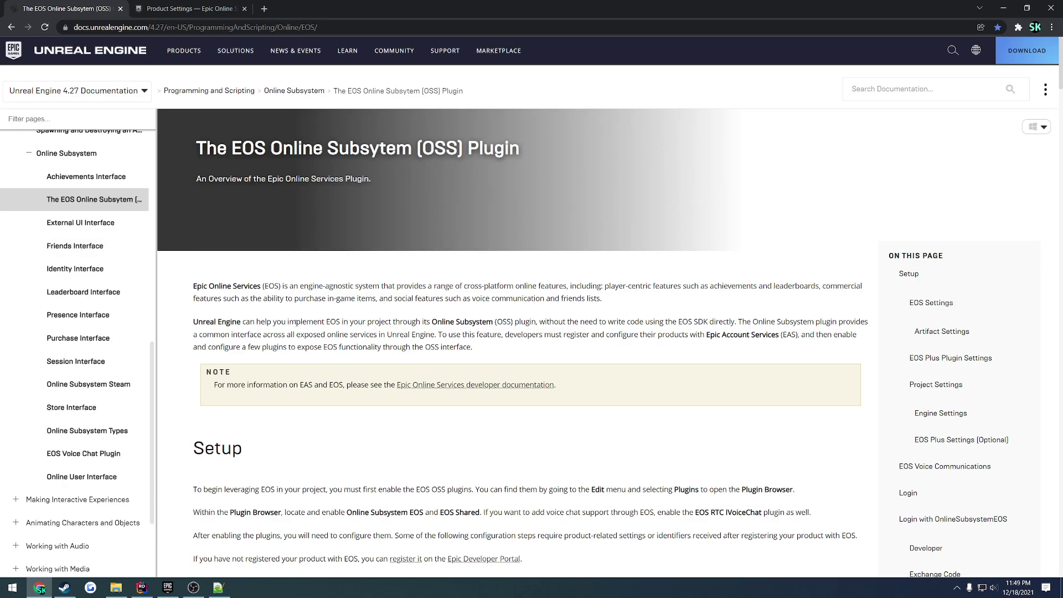
scroll(347, 313, "down", 15)
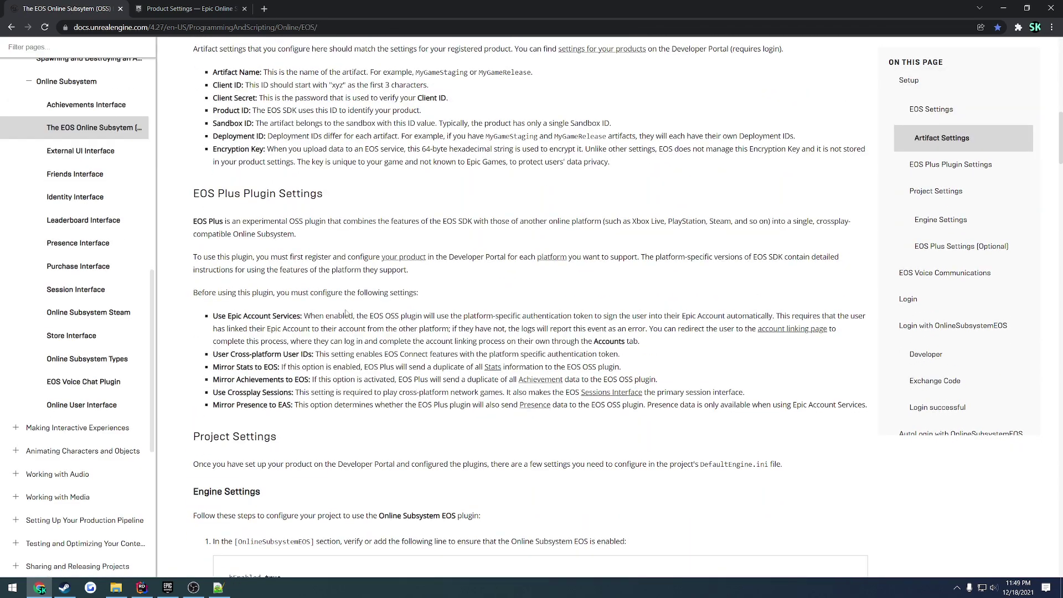
Select and copy the combined EOS Plus Settings DefaultEngine.ini code block.
left_click_drag(194, 195, 327, 200)
left_click(327, 201)
scroll(332, 238, "down", 2)
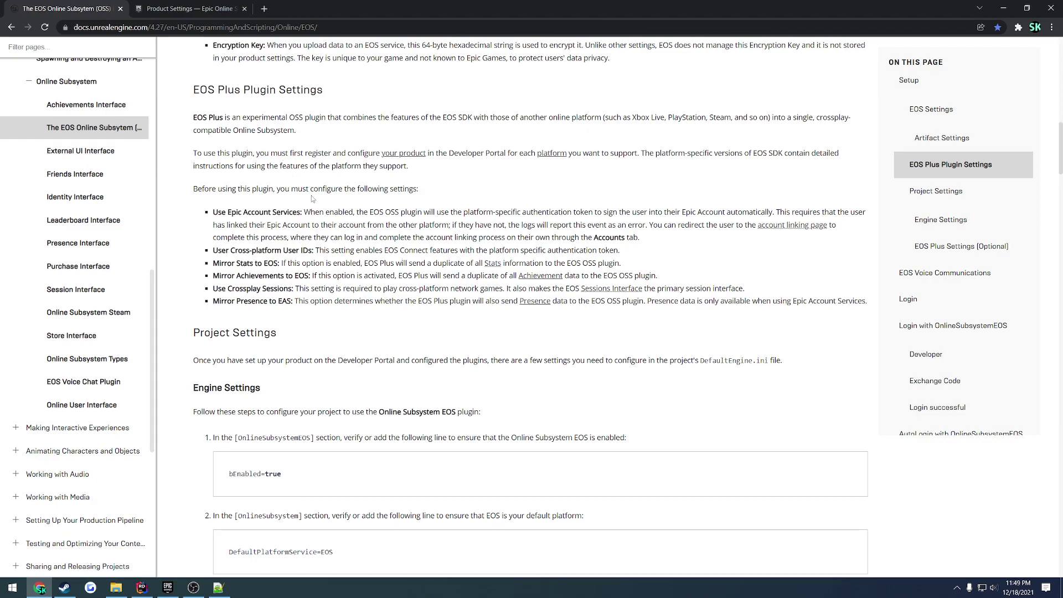
scroll(318, 211, "down", 6)
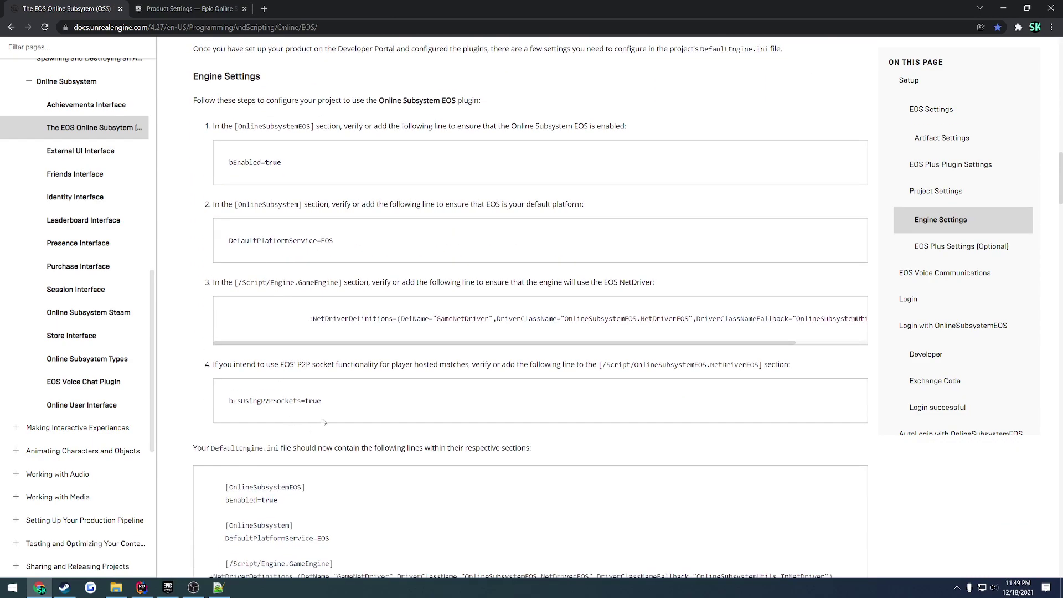
scroll(310, 388, "down", 3)
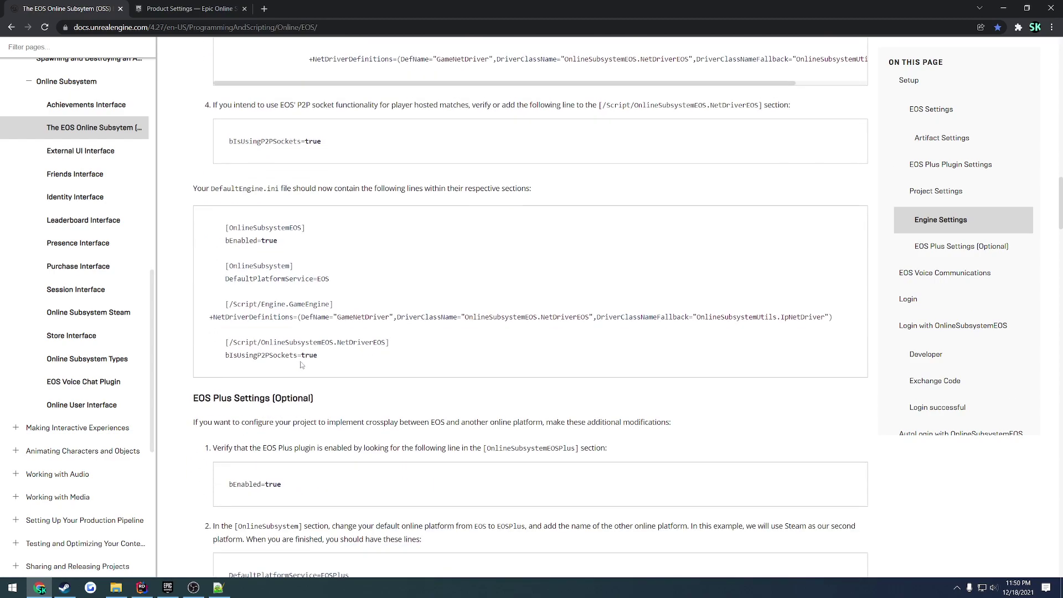
scroll(305, 359, "down", 2)
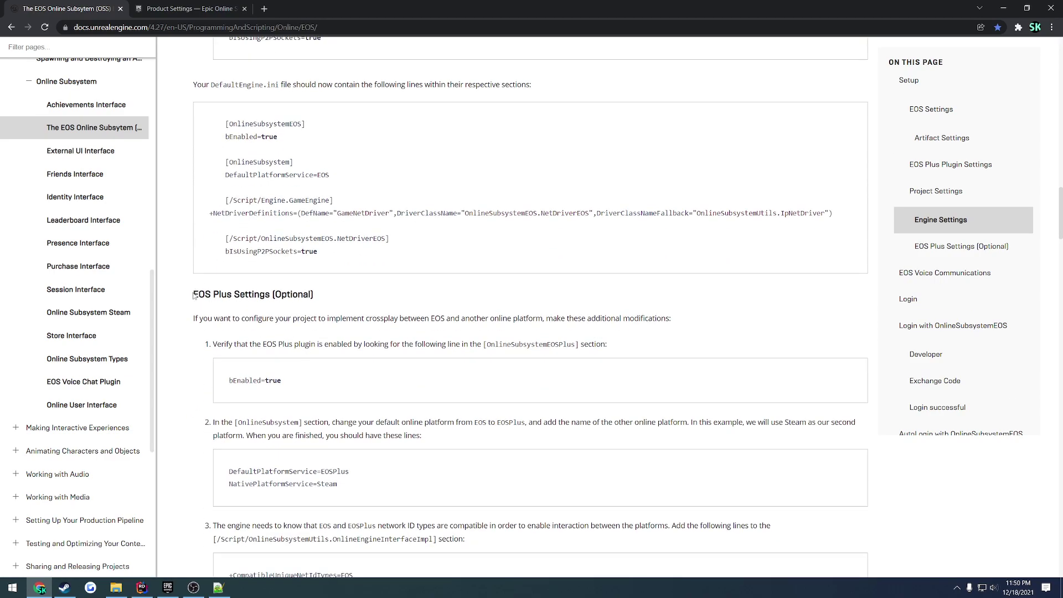
left_click_drag(194, 294, 270, 294)
left_click(328, 304)
scroll(327, 304, "down", 2)
scroll(328, 304, "down", 4)
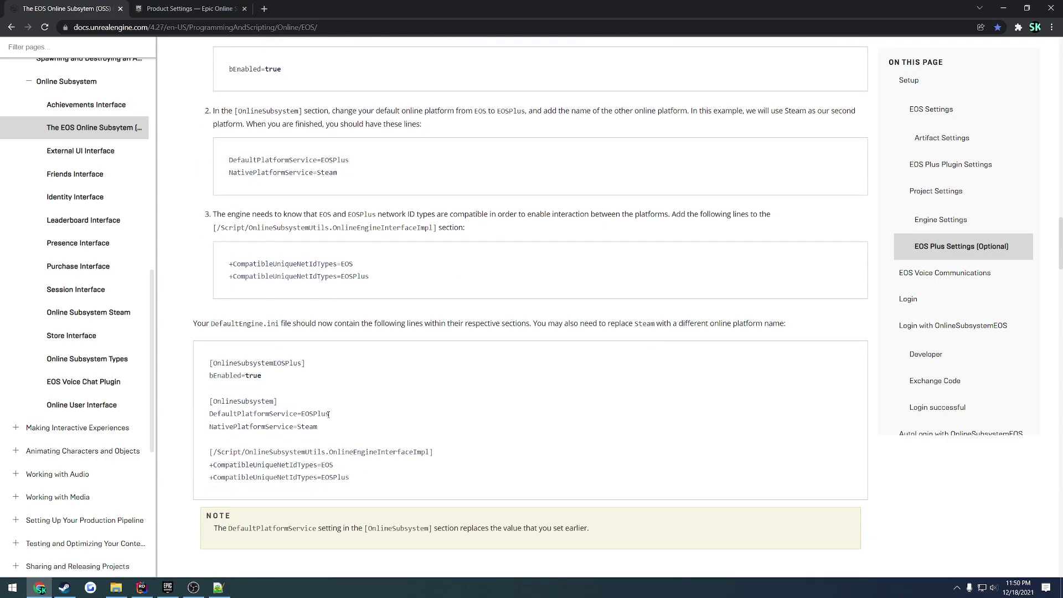
left_click_drag(361, 484, 210, 359)
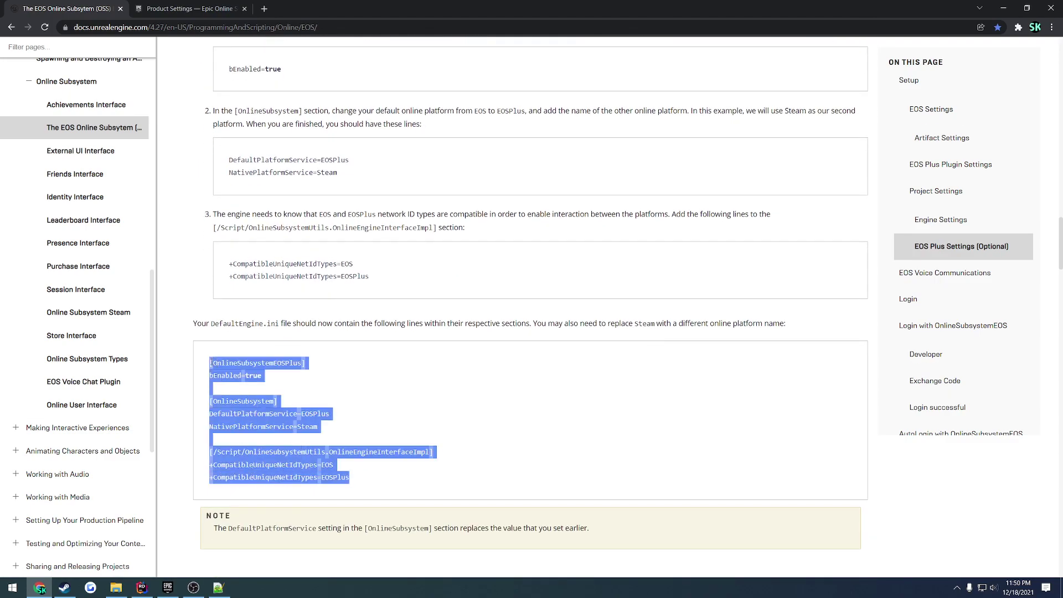
left_click(326, 390)
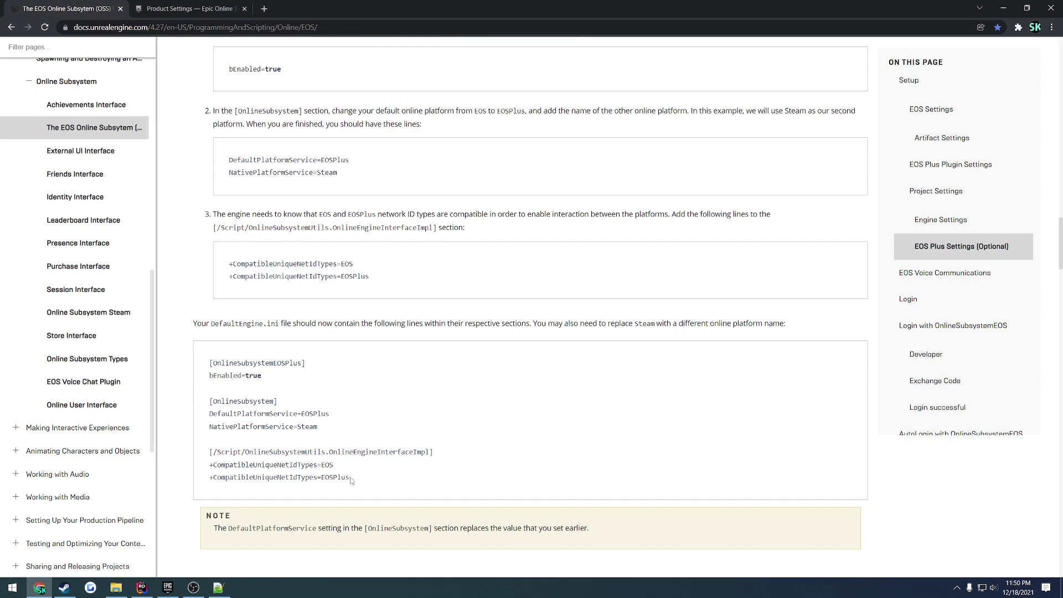
left_click_drag(350, 480, 211, 363)
key("ctrl+c")
left_click(210, 363)
Paste the EOS Plus block after line 48, then cut its [OnlineSubsystemEOSPlus] bEnabled lines.
left_click(217, 587)
left_click(286, 512)
key("Return")
key("ctrl+v")
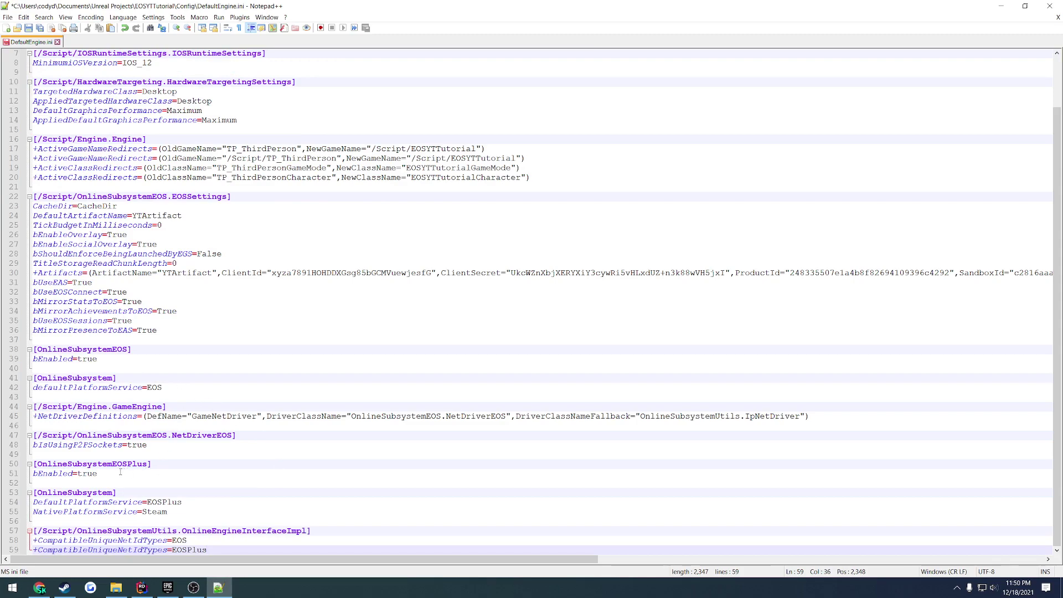
left_click_drag(97, 473, 32, 464)
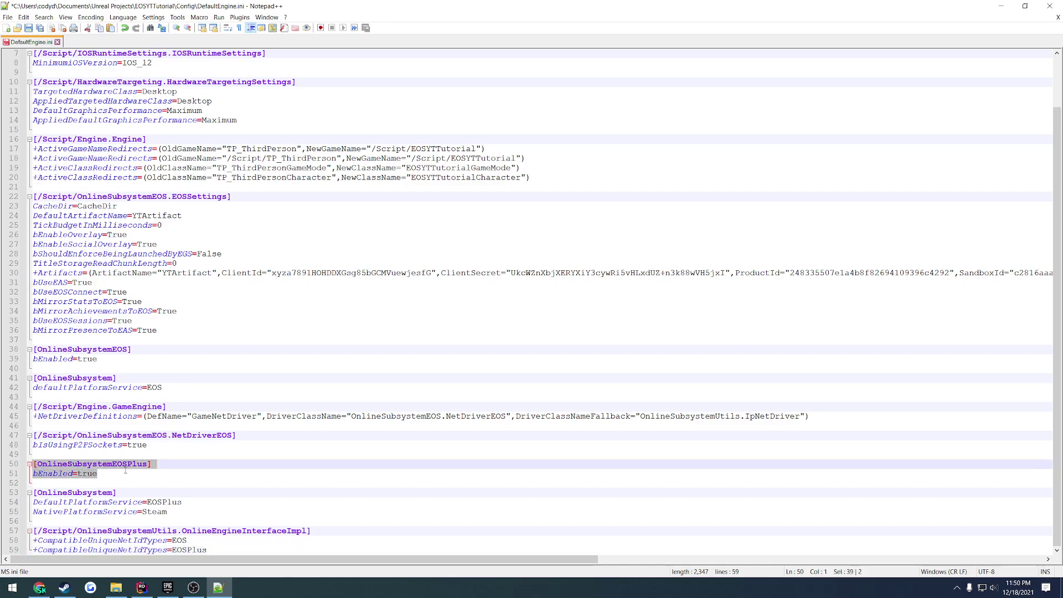
key("ctrl+x")
Paste [OnlineSubsystemEOSPlus] bEnabled=true directly under the [OnlineSubsystemEOS] section.
key("BackSpace")
left_click(111, 378)
key("Return")
key("ctrl+v")
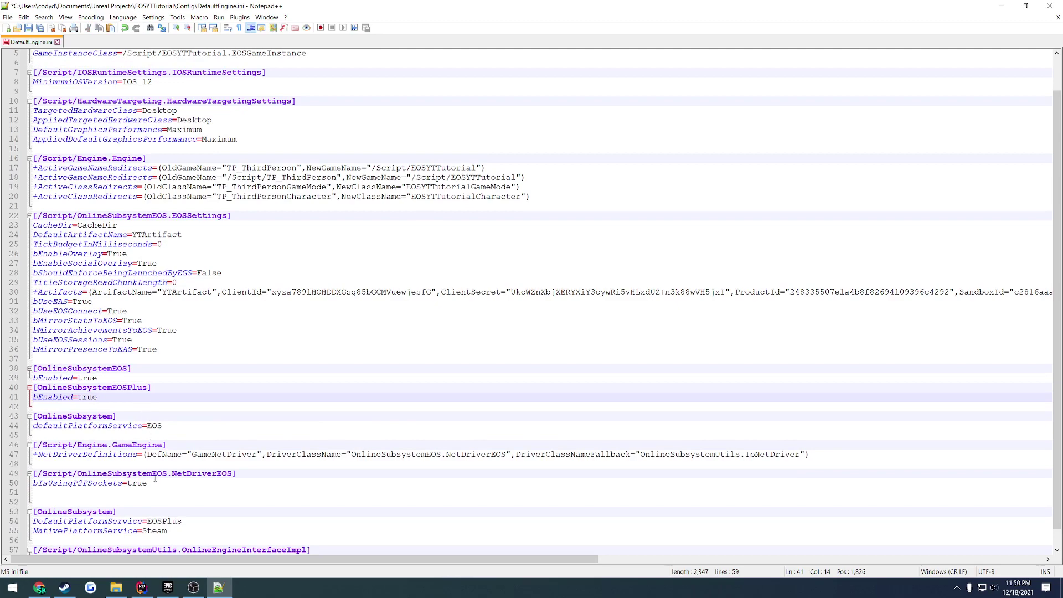
Replace the old [OnlineSubsystem] section with DefaultPlatformService=EOSPlus and NativePlatformService=Steam.
scroll(155, 482, "down", 1)
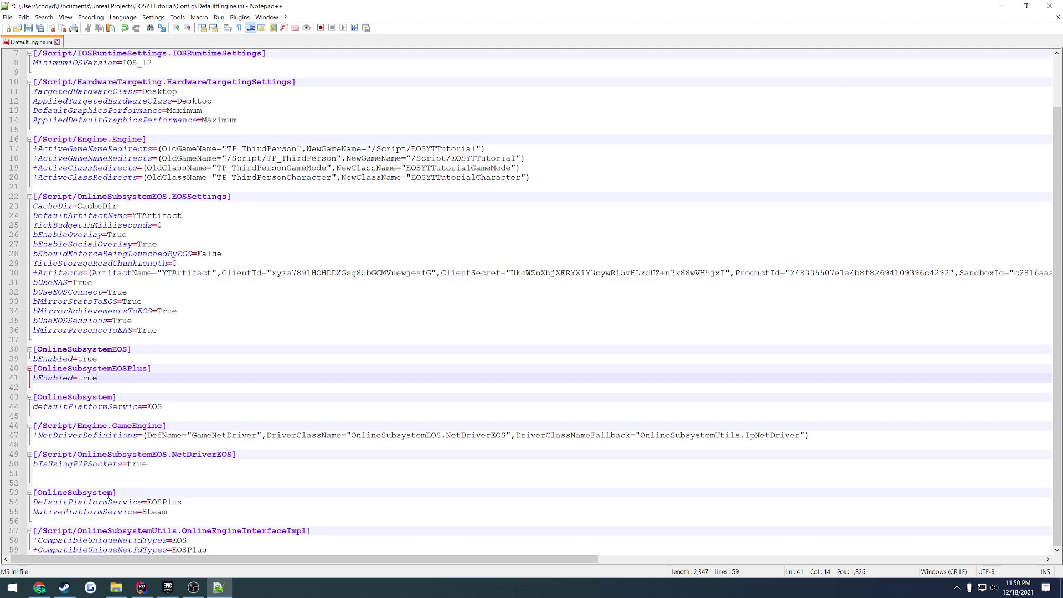
double_click(91, 492)
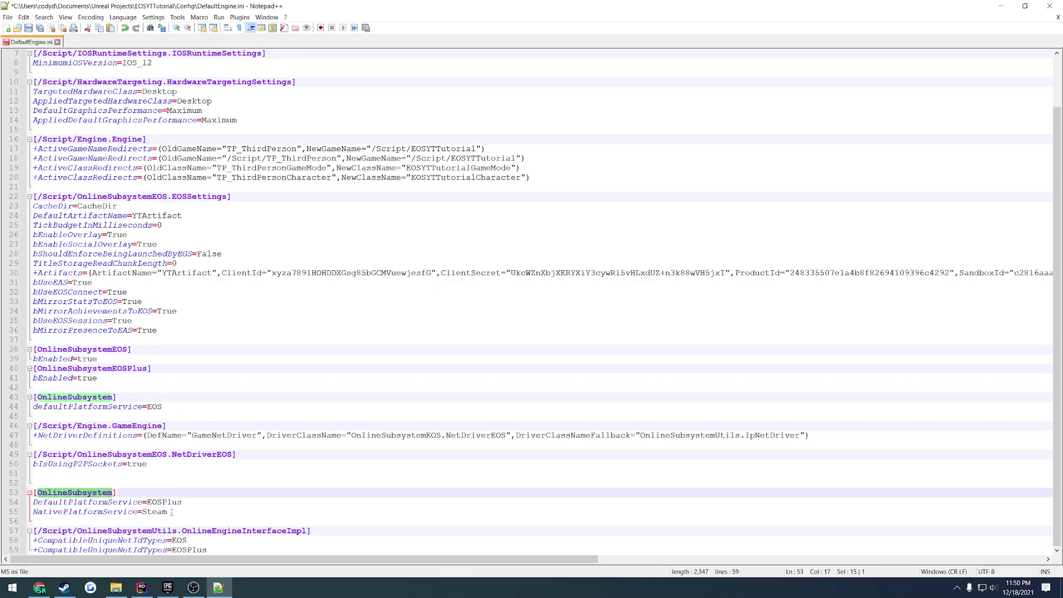
left_click_drag(168, 511, 30, 493)
key("Delete")
key("Delete")
key("Delete")
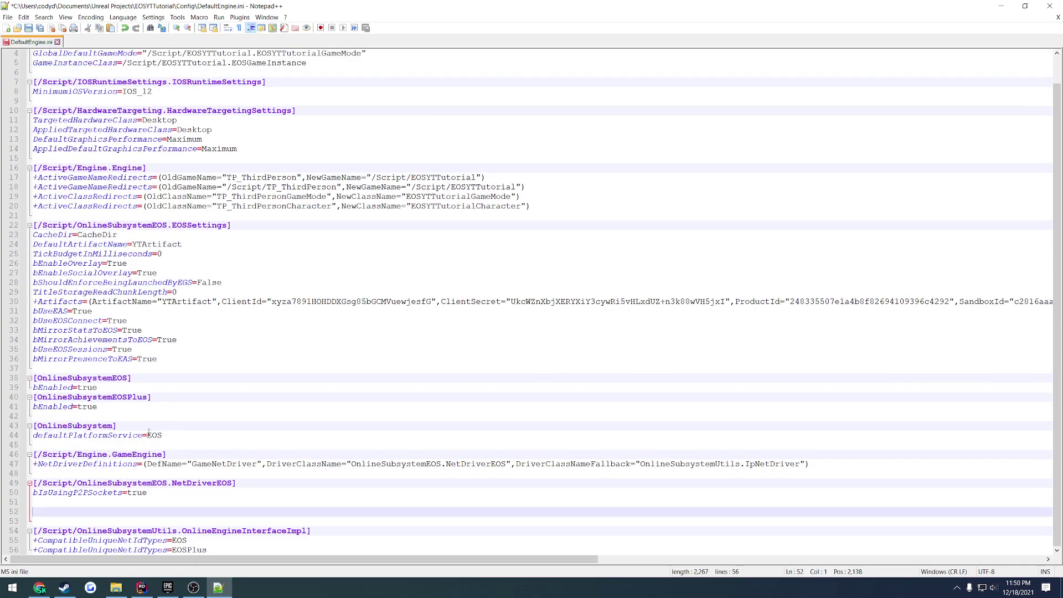
left_click_drag(162, 445, 32, 435)
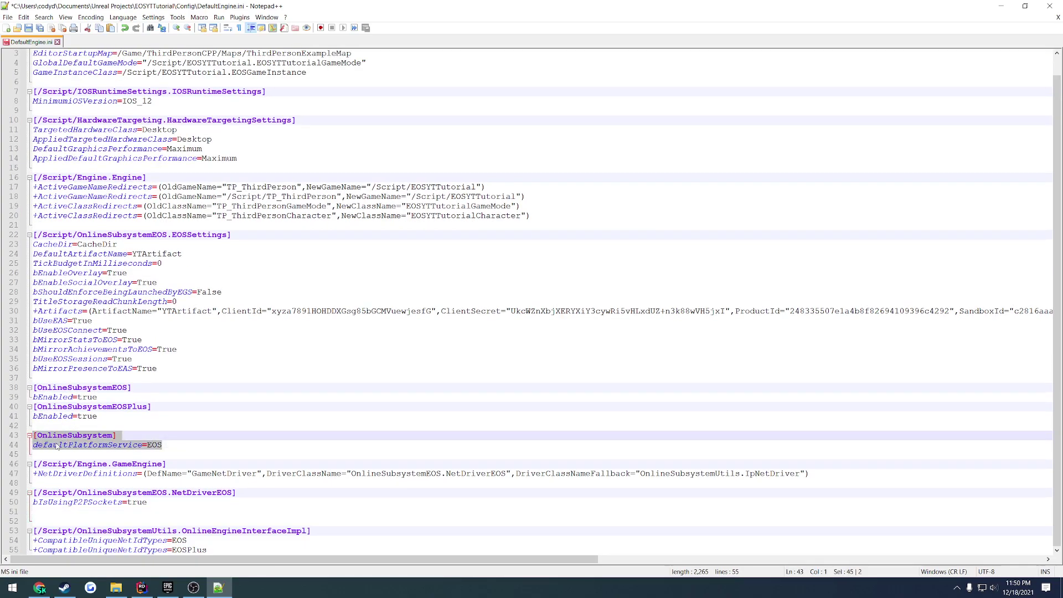
key("ctrl+v")
double_click(167, 453)
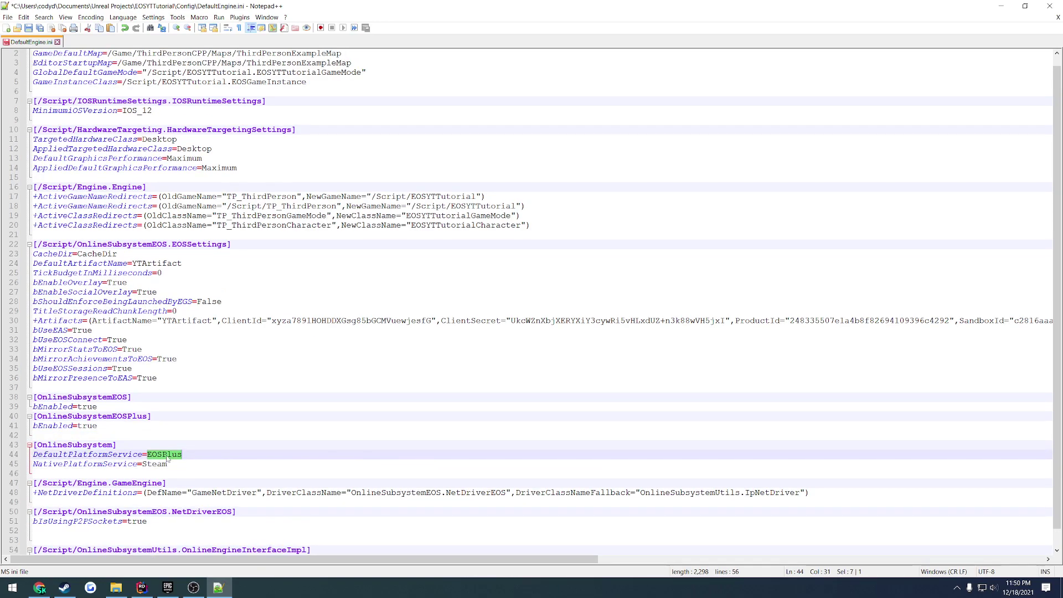
key("Down")
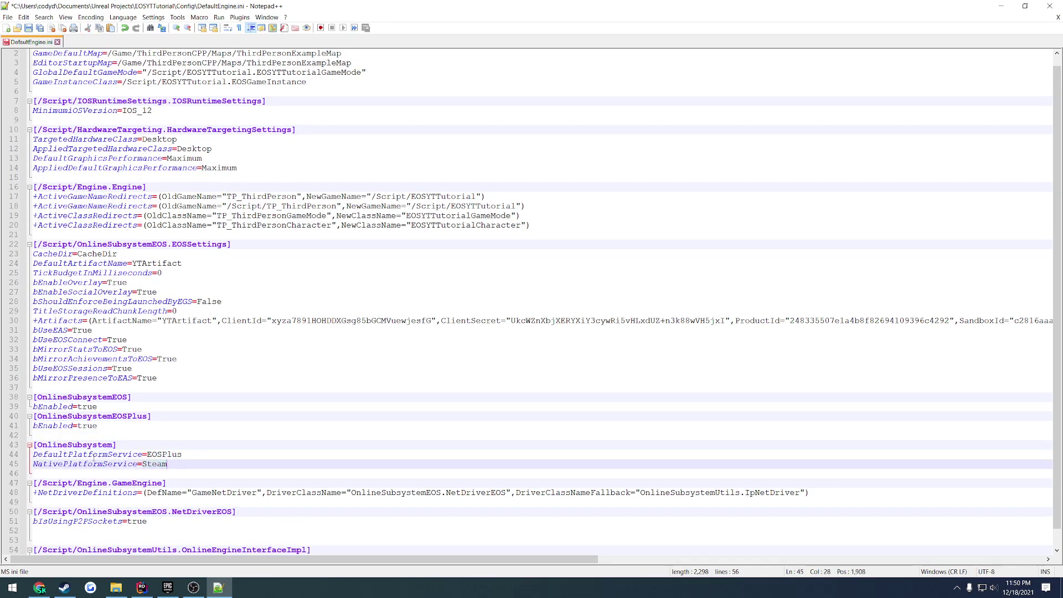
double_click(93, 455)
double_click(164, 455)
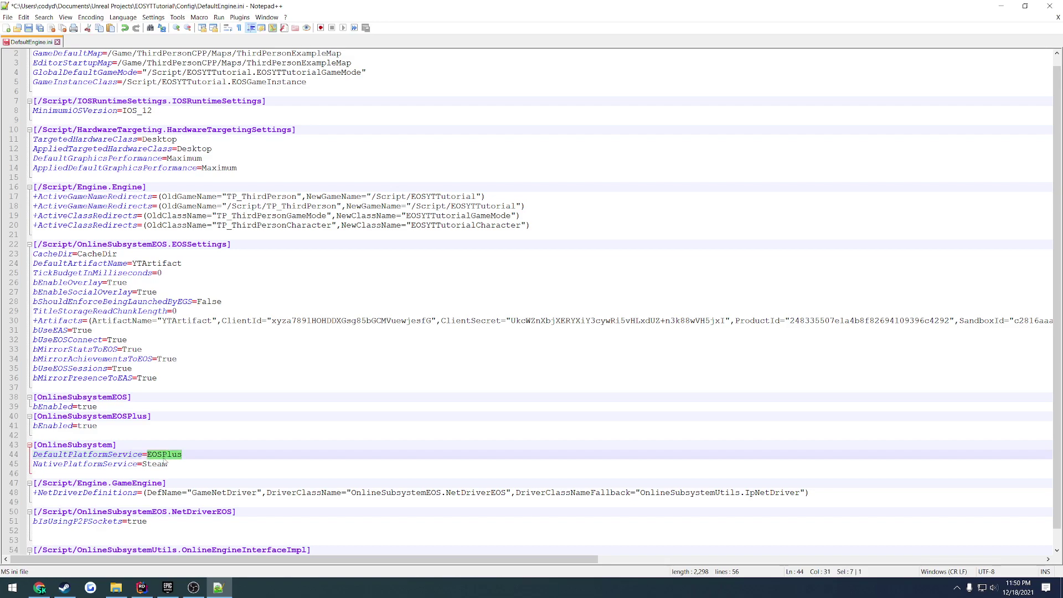
double_click(105, 464)
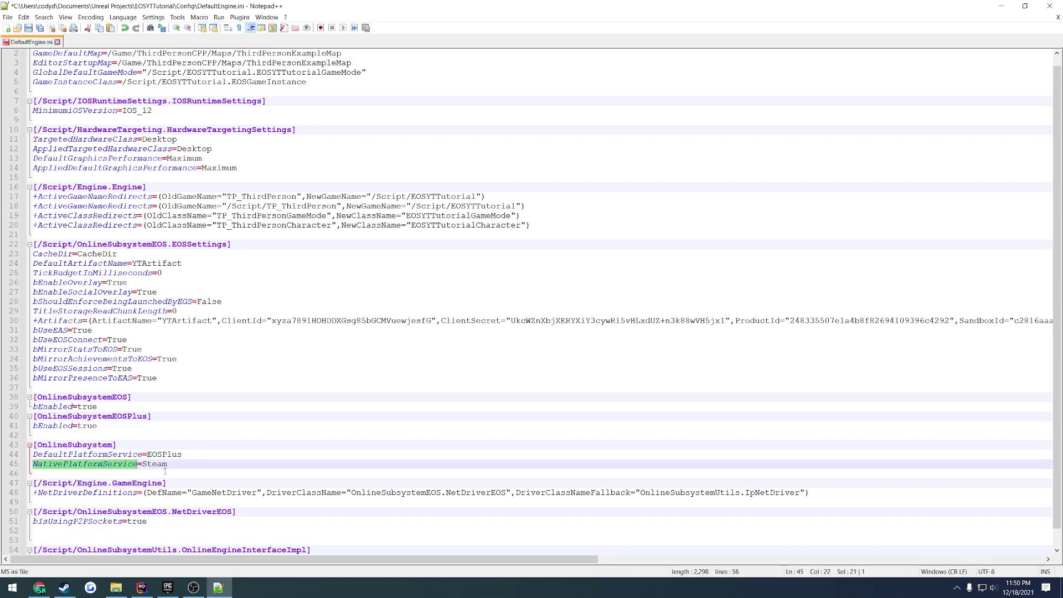
Delete the extra empty line 52 and save DefaultEngine.ini.
scroll(177, 467, "down", 1)
key("Down")
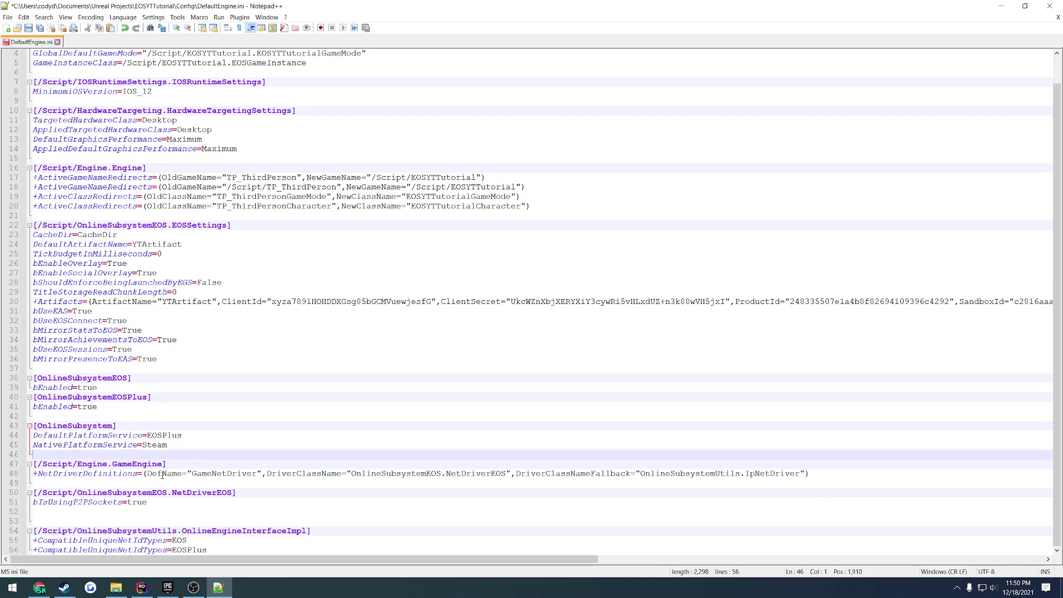
left_click(161, 512)
key("BackSpace")
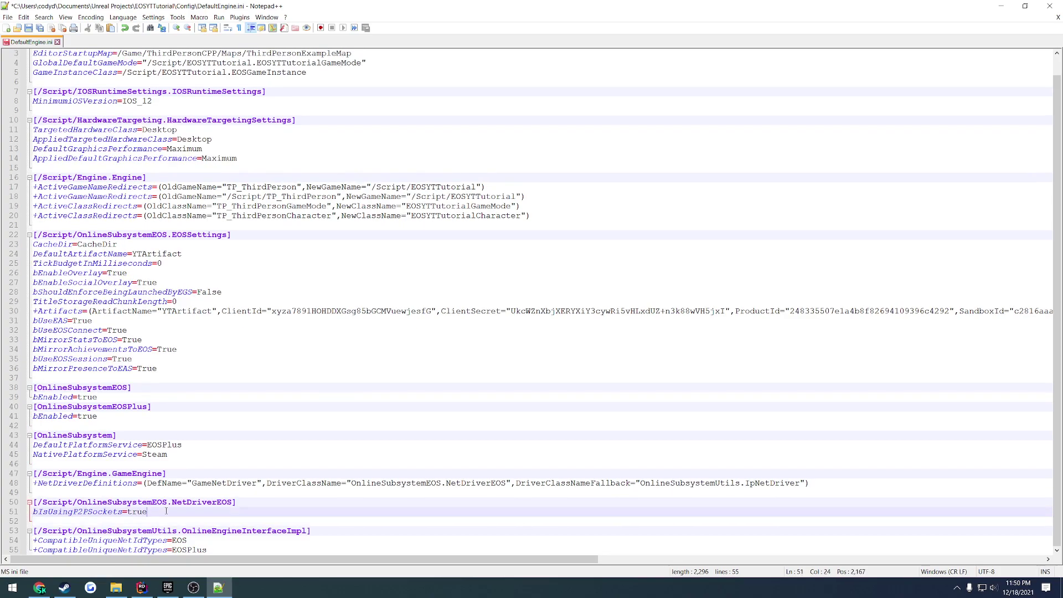
key("ctrl+s")
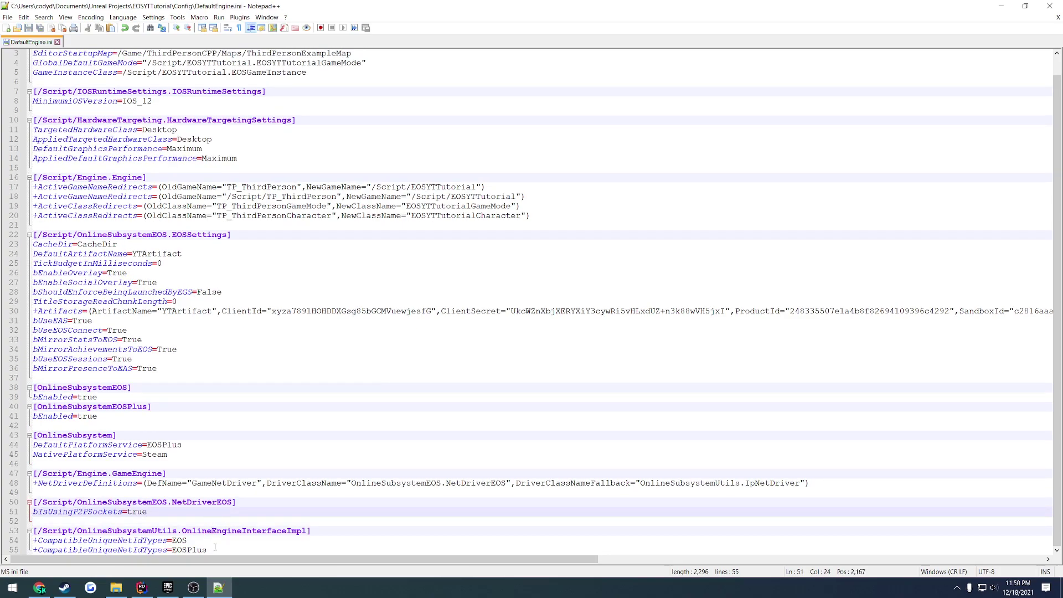
Open the Online Subsystem Steam docs page and scroll to its End Result finished settings block.
left_click(218, 587)
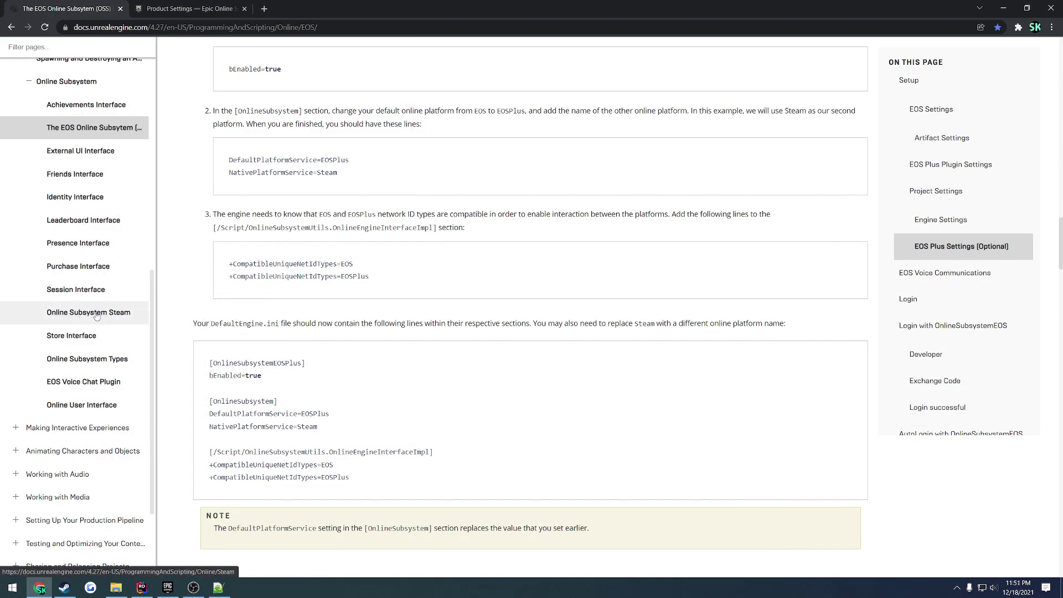
left_click(123, 314)
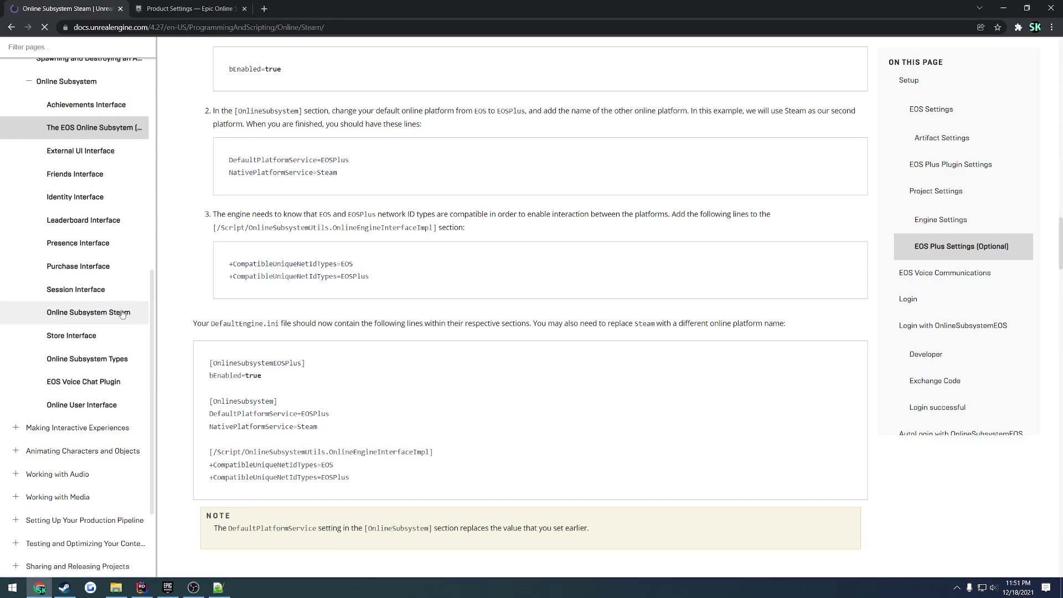
scroll(347, 368, "down", 4)
scroll(348, 367, "down", 3)
scroll(240, 319, "down", 5)
scroll(240, 320, "down", 5)
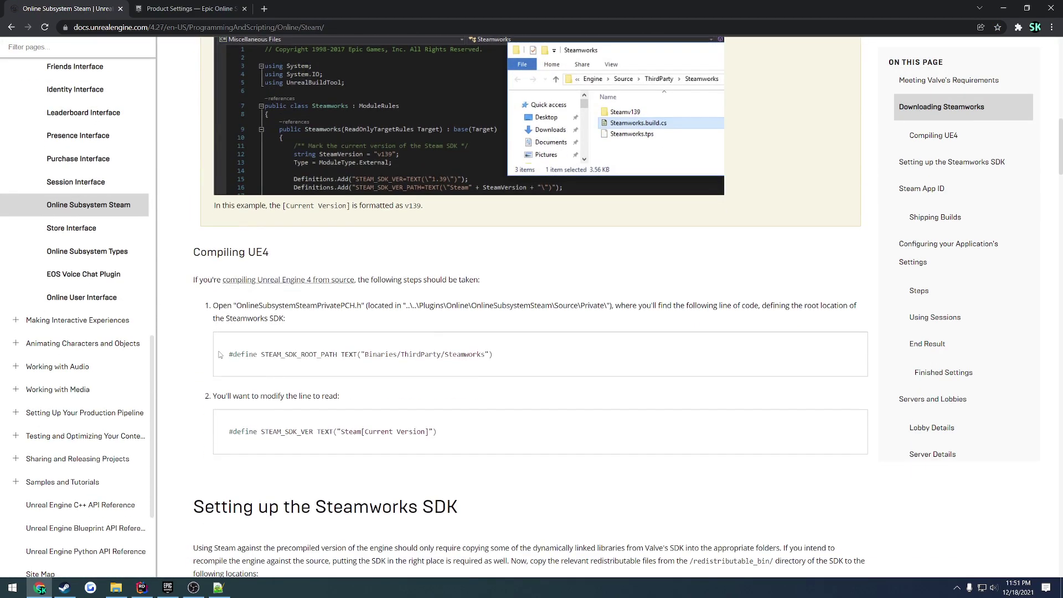
scroll(211, 357, "down", 1)
scroll(210, 357, "down", 9)
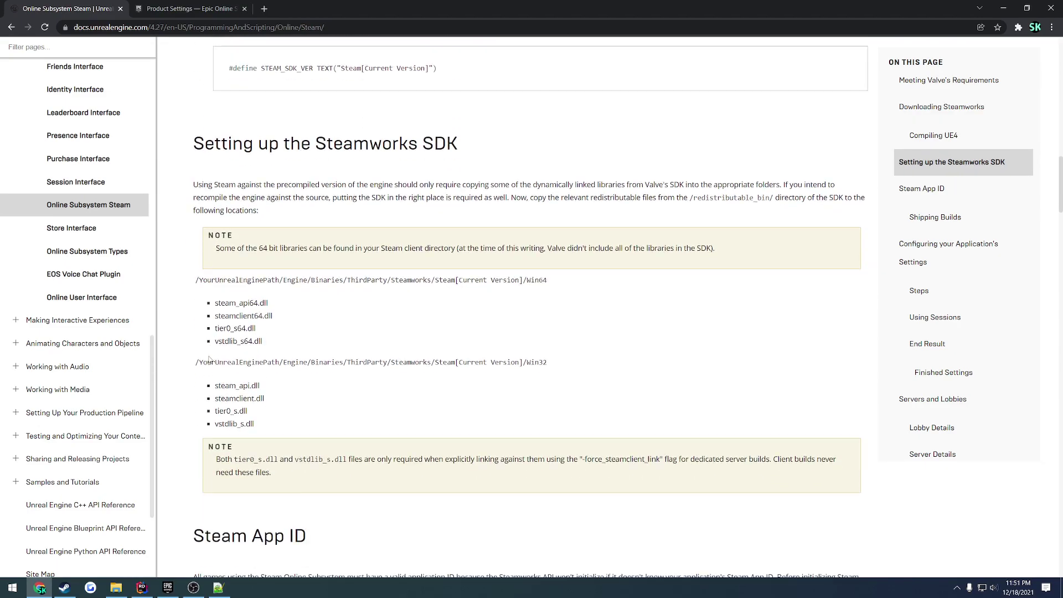
scroll(238, 291, "down", 8)
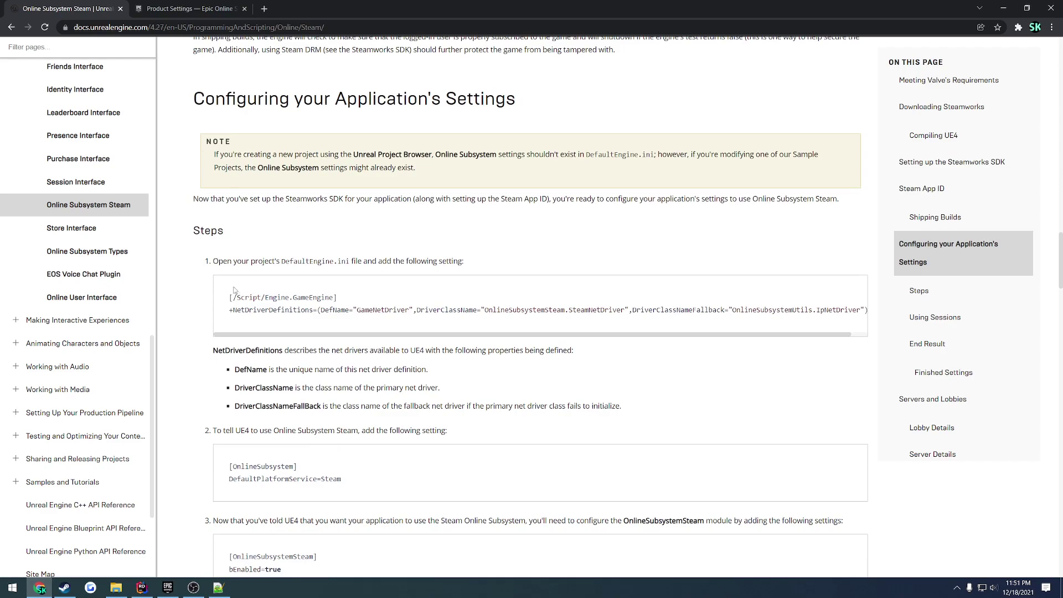
scroll(238, 293, "down", 2)
scroll(332, 421, "down", 4)
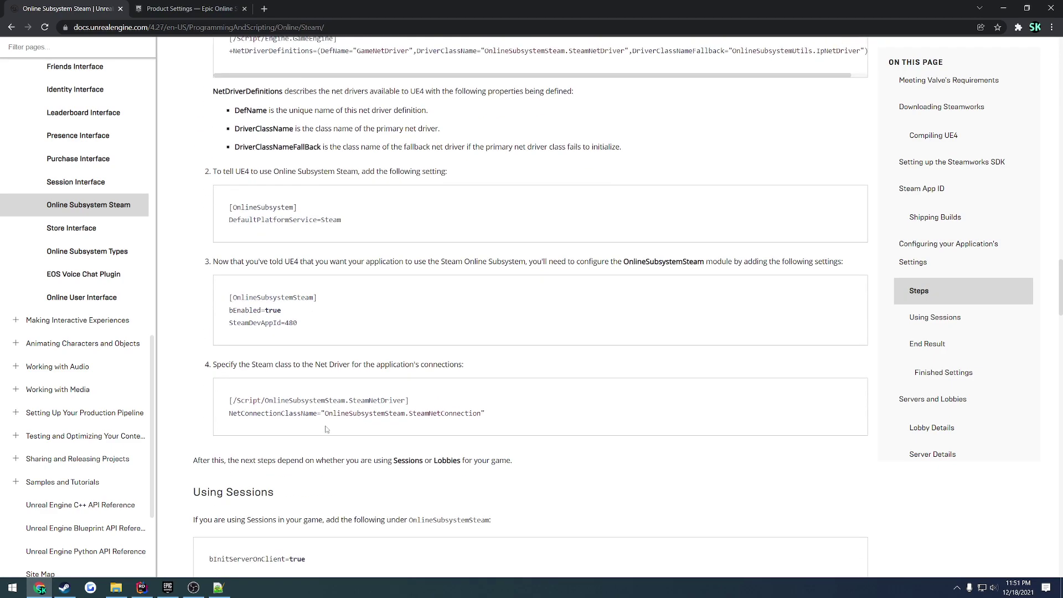
scroll(323, 423, "down", 2)
scroll(324, 423, "down", 5)
scroll(262, 336, "down", 2)
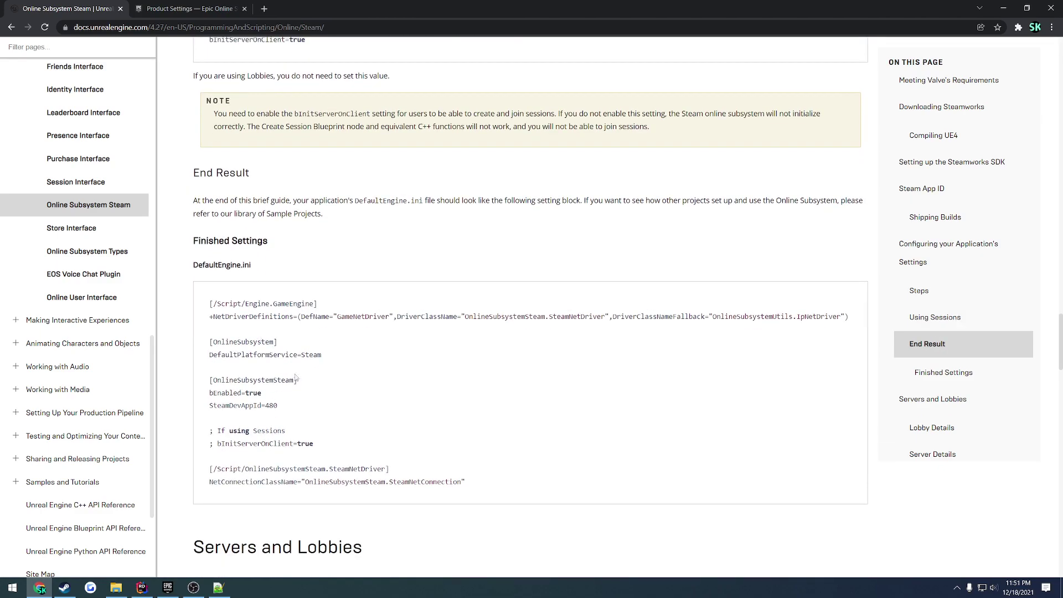
left_click_drag(466, 482, 210, 304)
key("ctrl+c")
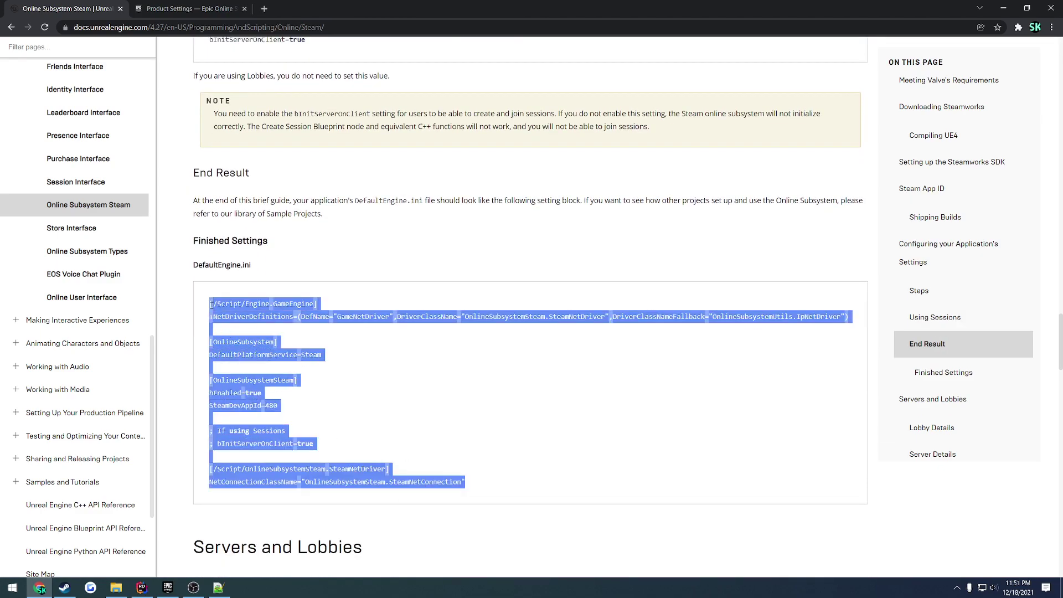
left_click(221, 301)
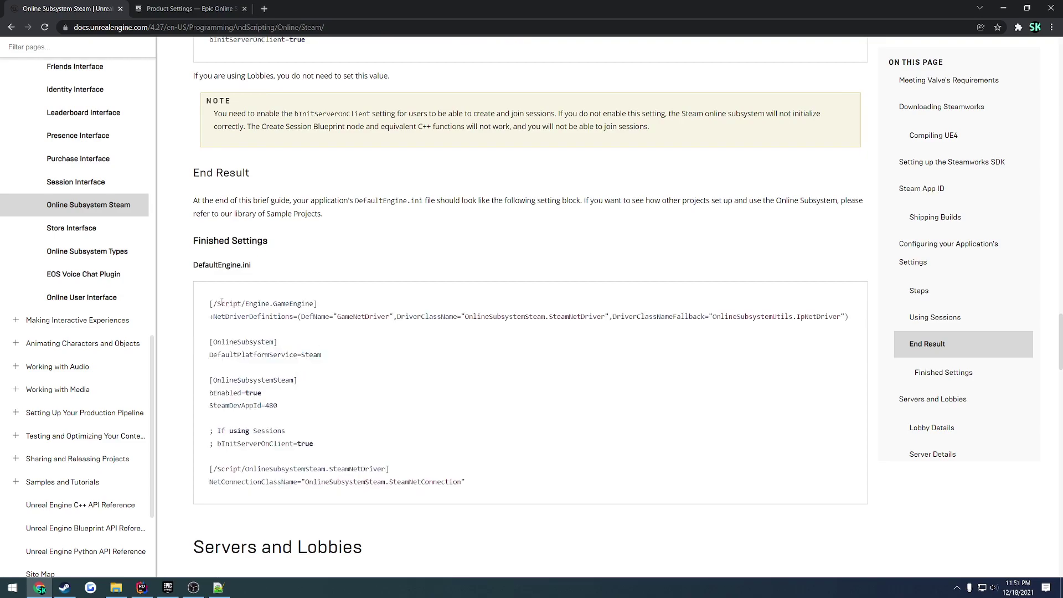
Paste the Steam config block at the end of DefaultEngine.ini.
left_click(218, 588)
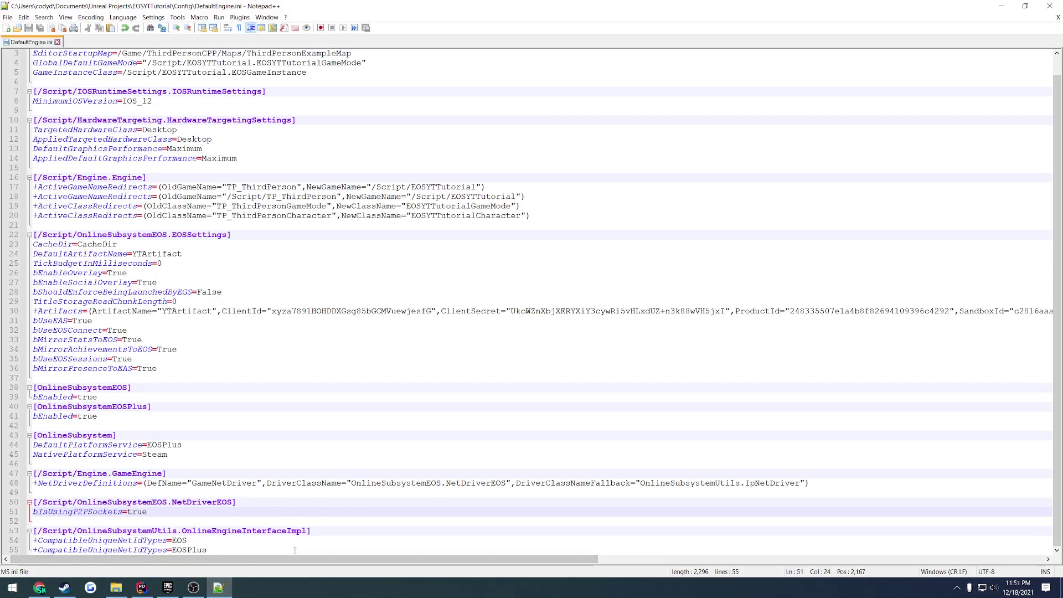
left_click(296, 548)
key("Return")
key("Return")
key("ctrl+v")
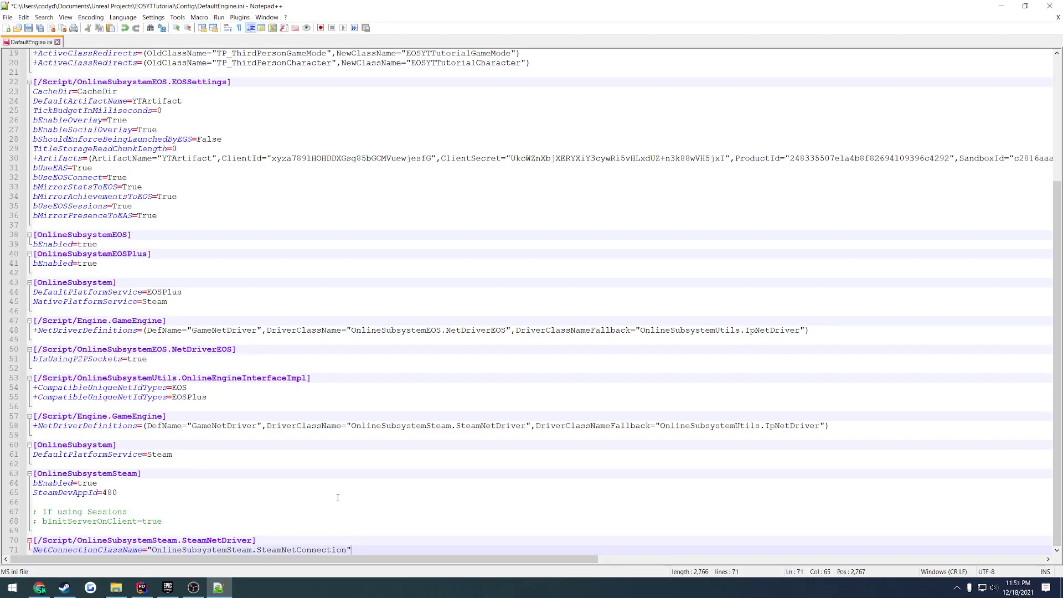
key("Return")
key("Return")
key("Return")
key("Return")
key("Return")
key("Return")
key("Return")
key("Return")
key("Return")
key("Return")
key("Return")
key("Return")
key("Return")
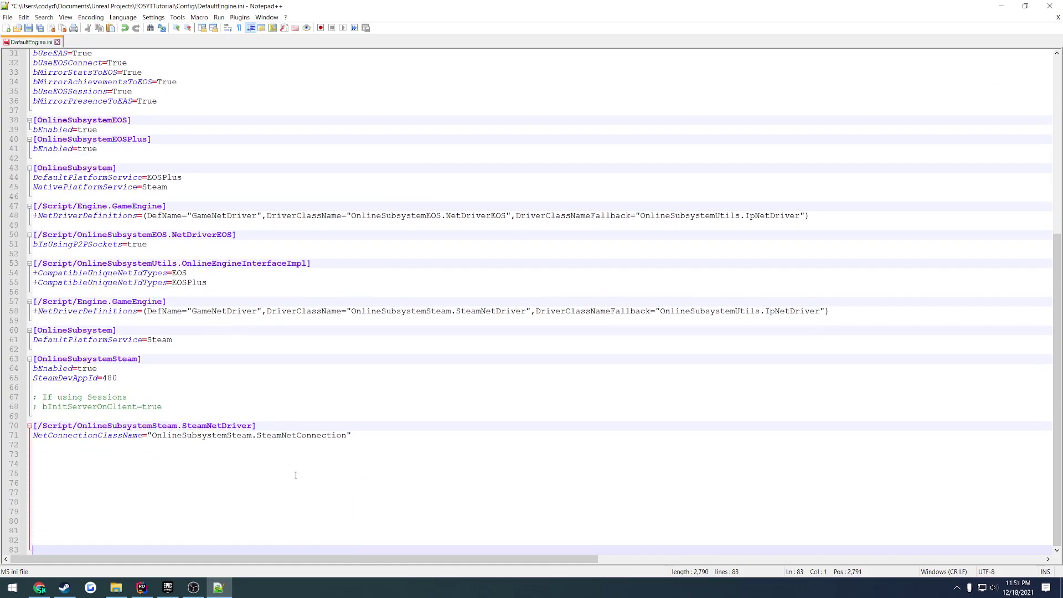
Add bInitServerOnClient=true on a new line after SteamDevAppId=480 in [OnlineSubsystemSteam].
left_click(150, 379)
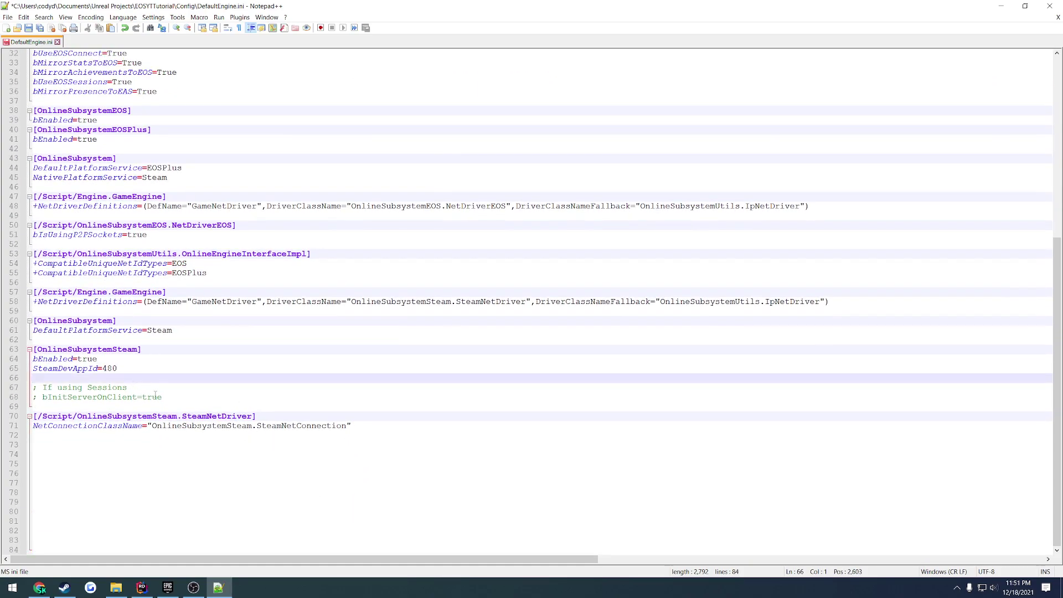
left_click(157, 396)
left_click(62, 405)
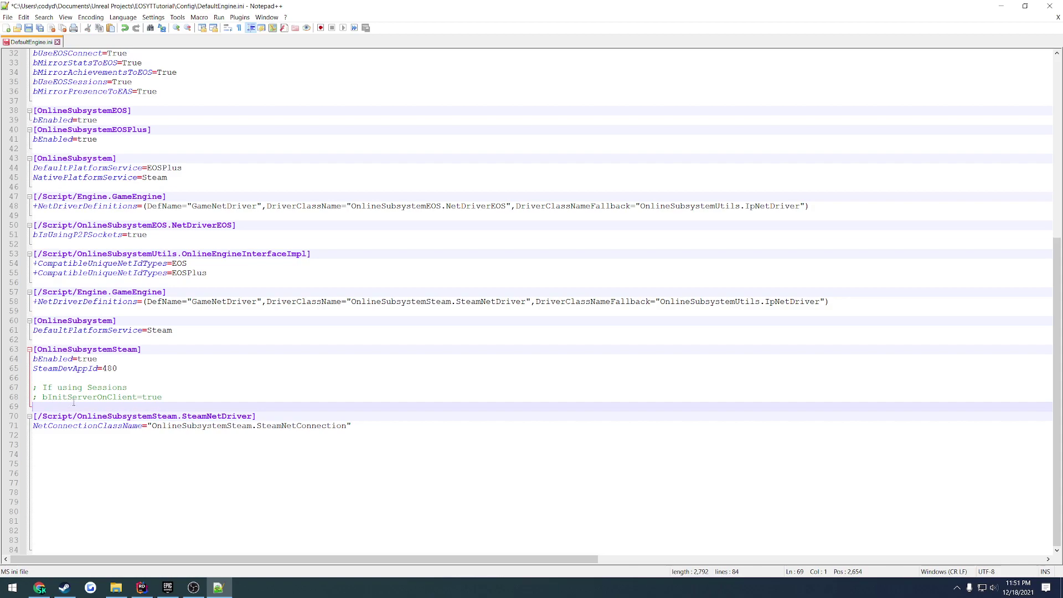
double_click(87, 397)
key("ctrl+c")
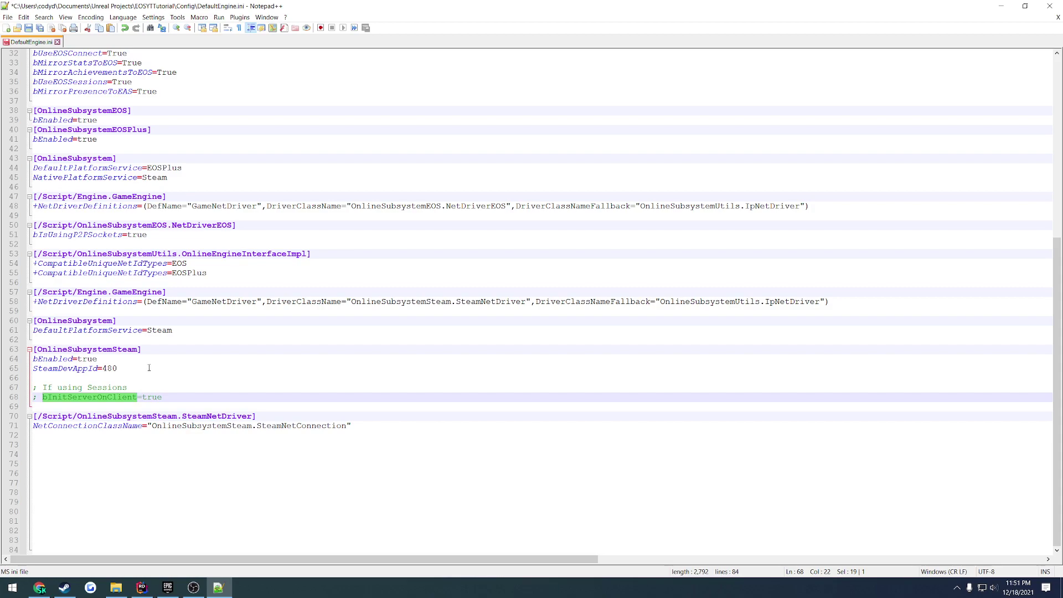
left_click(149, 368)
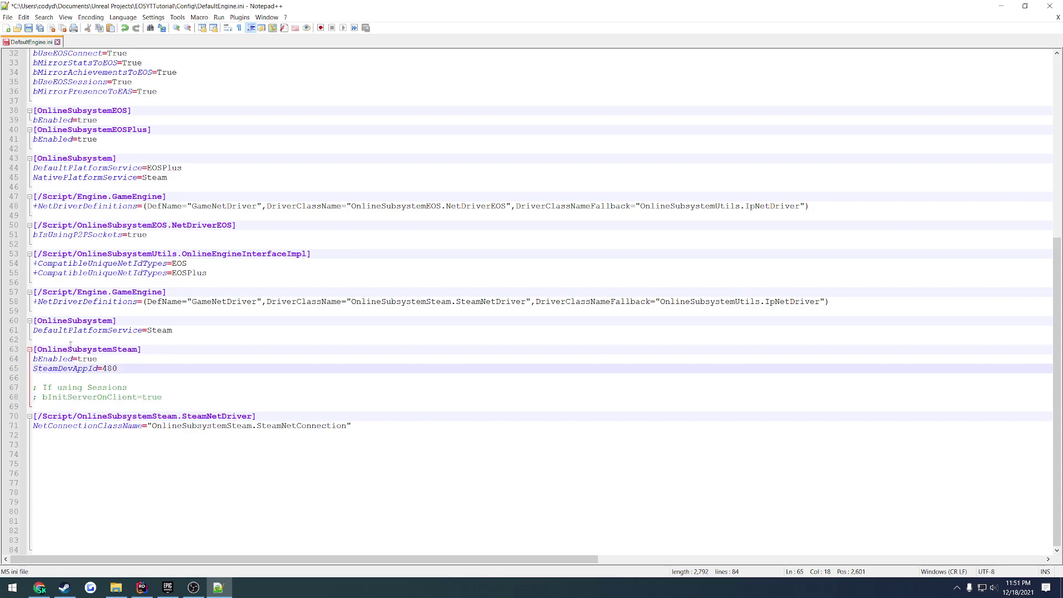
key("Return")
key("ctrl+v")
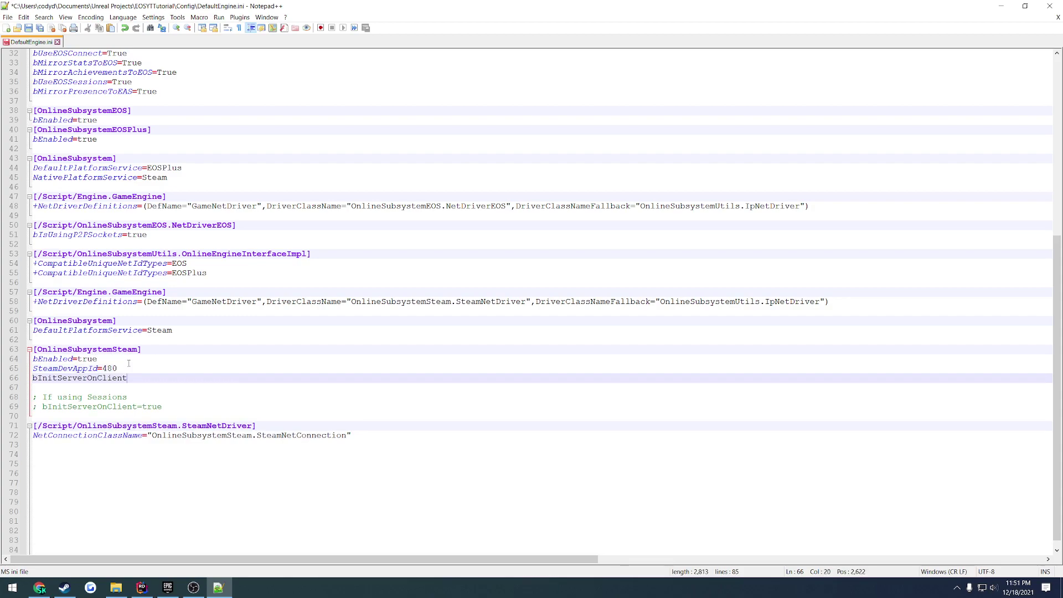
type("=true")
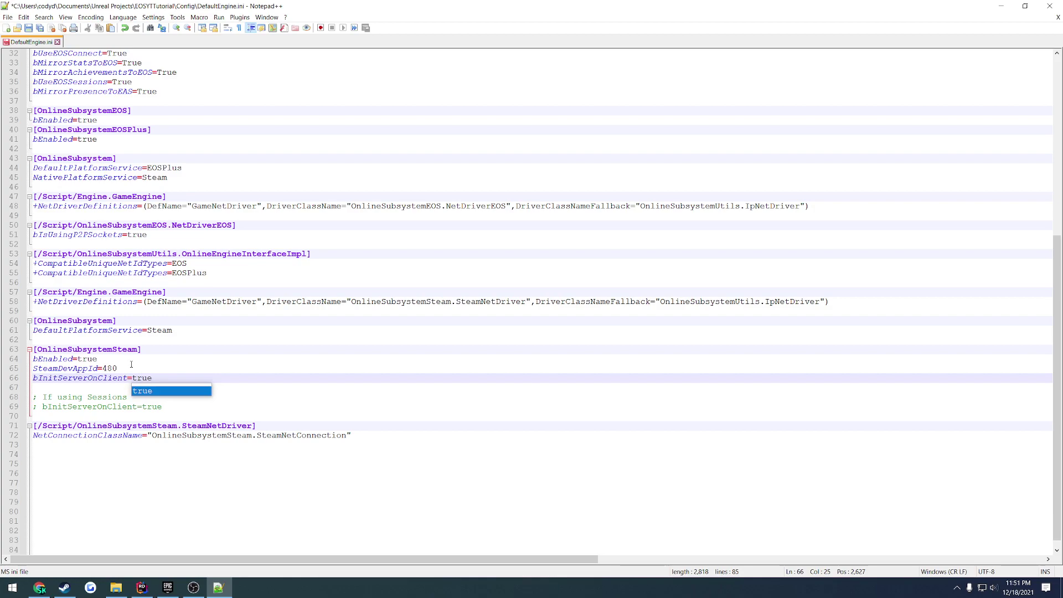
left_click(131, 363)
Delete the commented Sessions lines, keep bInitServerOnClient uncommented, and save the file.
left_click_drag(158, 405, 44, 388)
key("Delete")
key("BackSpace")
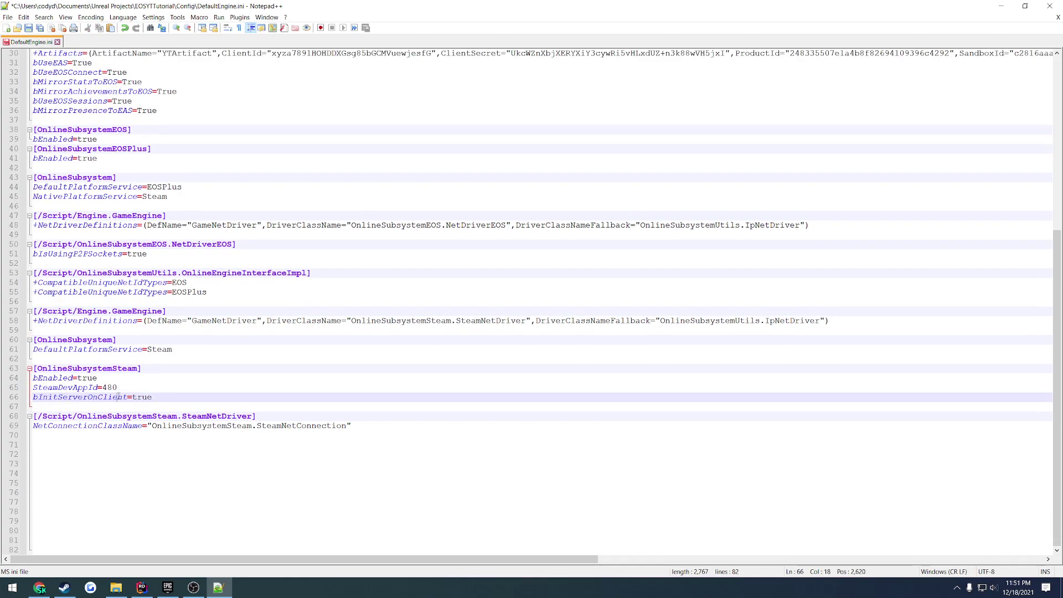
type("e")
key("BackSpace")
left_click(35, 397)
type(";")
key("BackSpace")
left_click(192, 387)
key("ctrl+s")
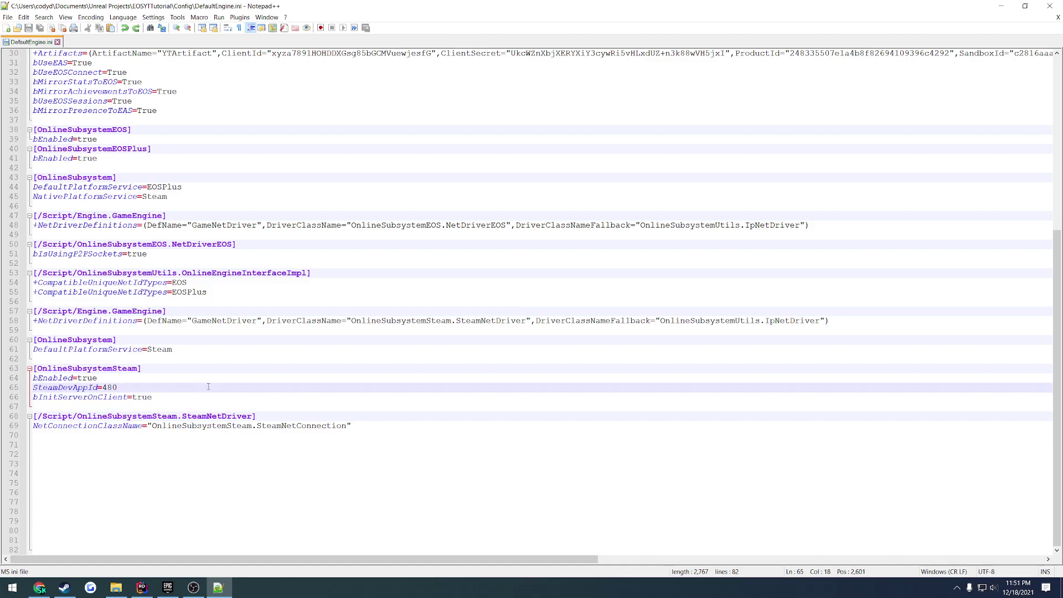
scroll(343, 437, "up", 1)
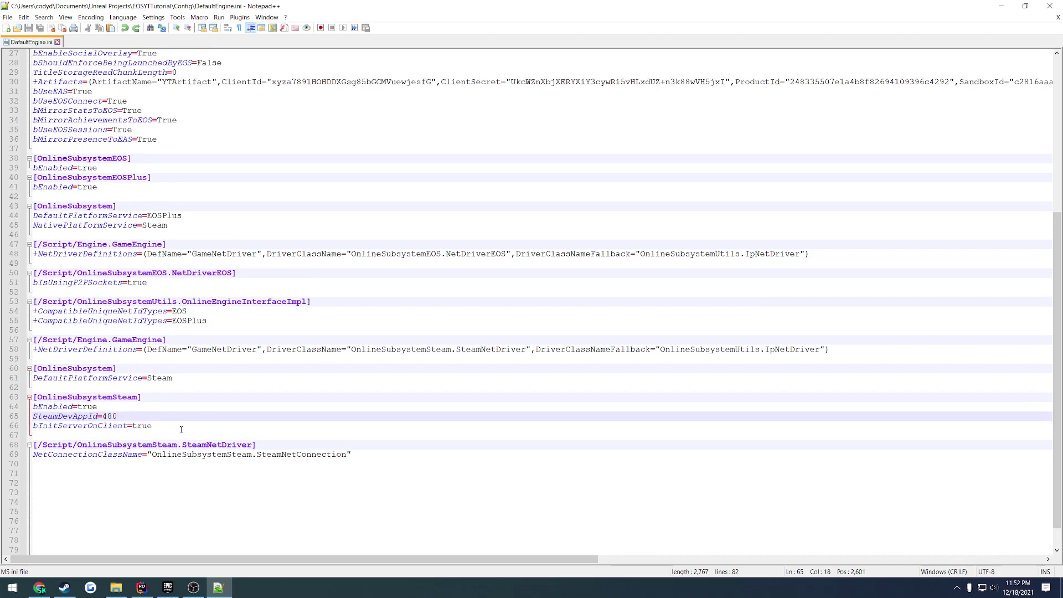
Delete the duplicate [OnlineSubsystem] section and move the [OnlineSubsystemSteam] block under EOSPlus.
left_click_drag(176, 382, 33, 369)
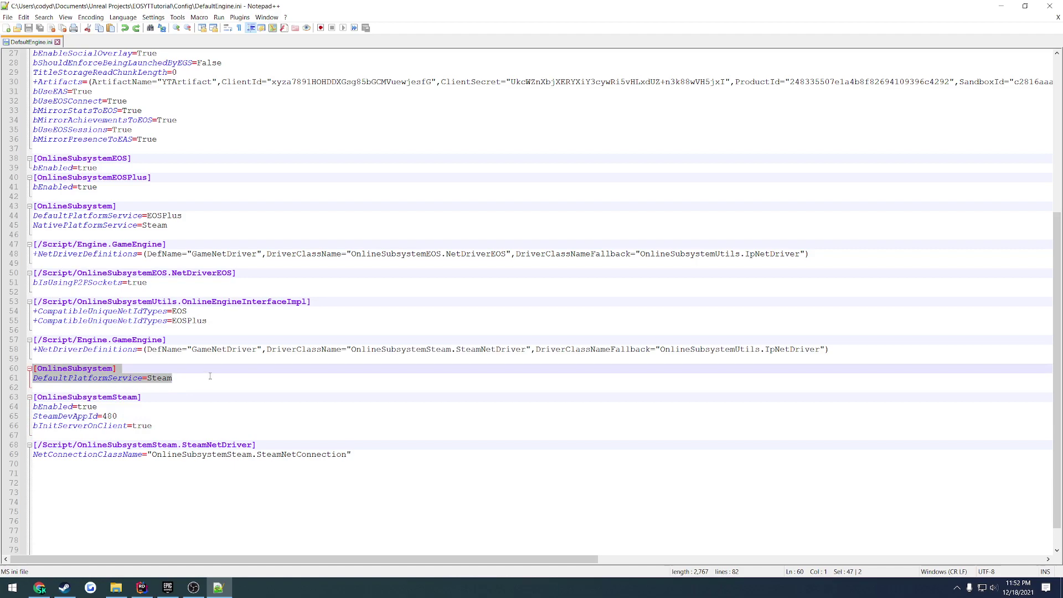
key("BackSpace")
key("BackSpace")
key("BackSpace")
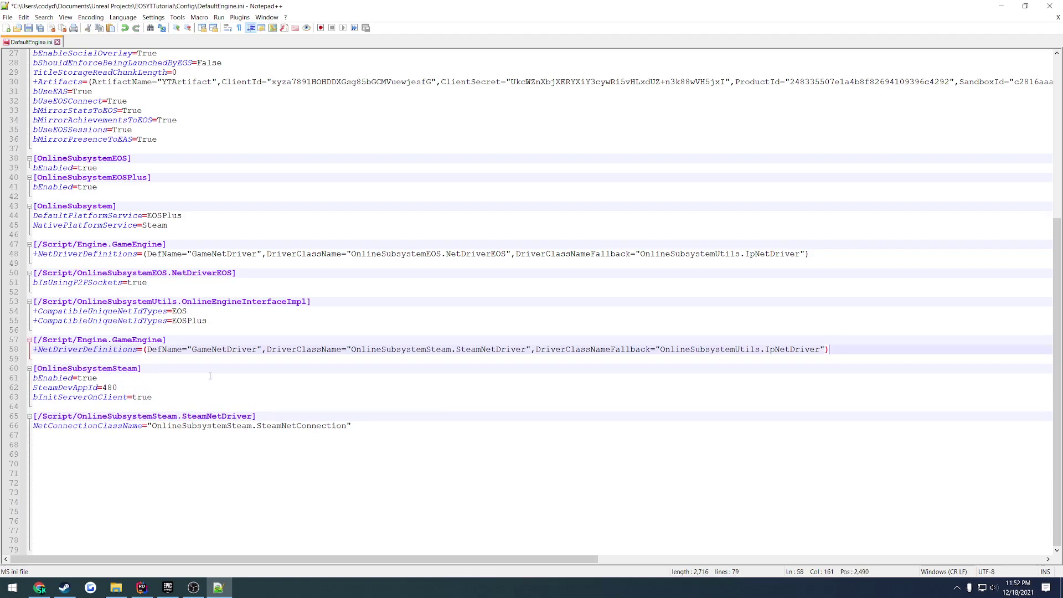
left_click_drag(158, 397, 37, 369)
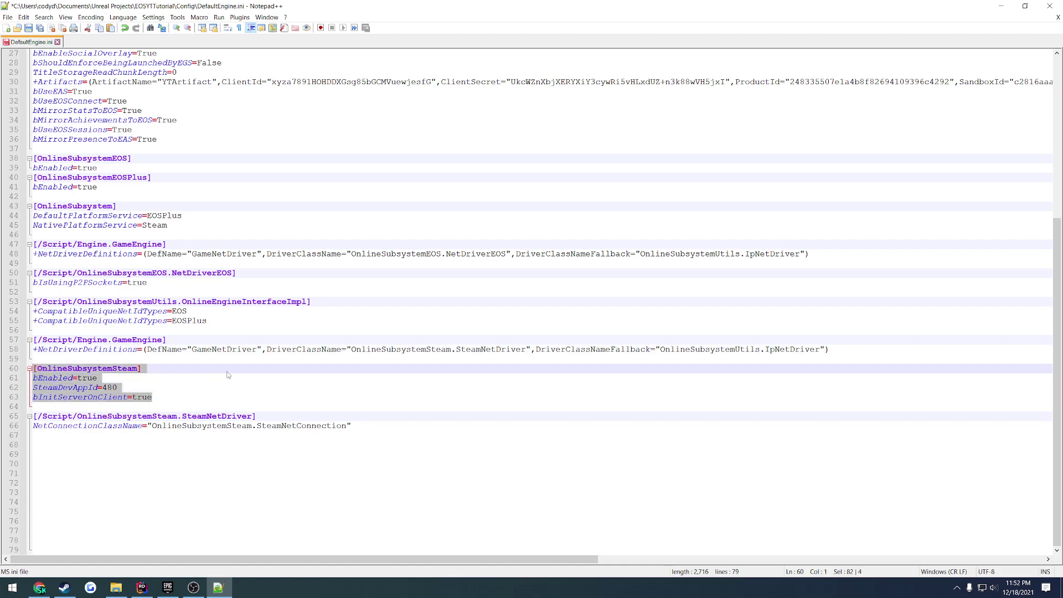
key("BackSpace")
key("BackSpace")
key("BackSpace")
key("BackSpace")
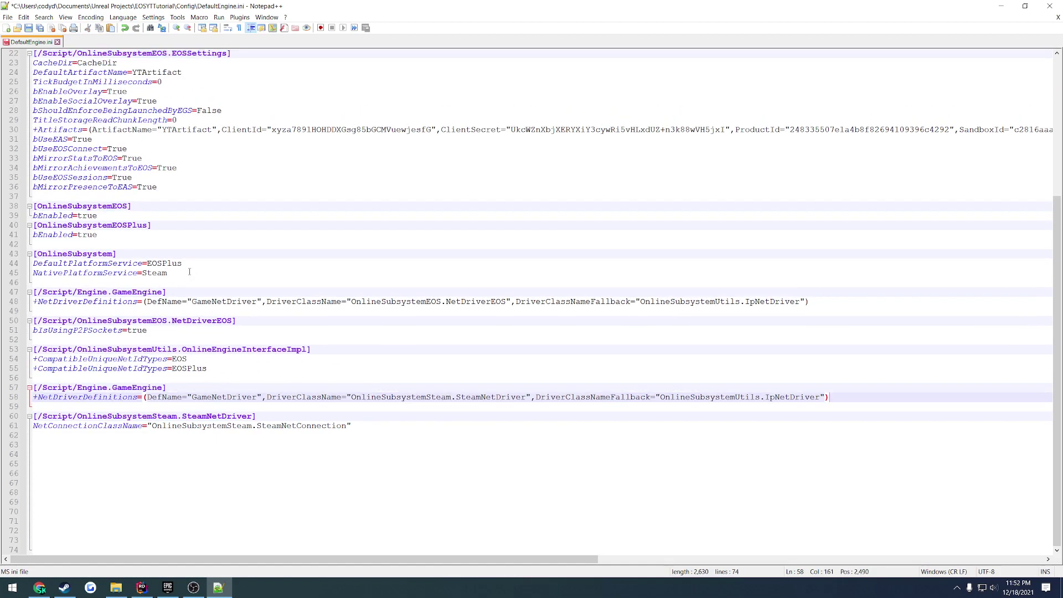
left_click(189, 272)
left_click(135, 238)
type("[OnlineSubsystemSteam] bEnabled=true SteamDevAppId=480 bInitServerOnClient=true")
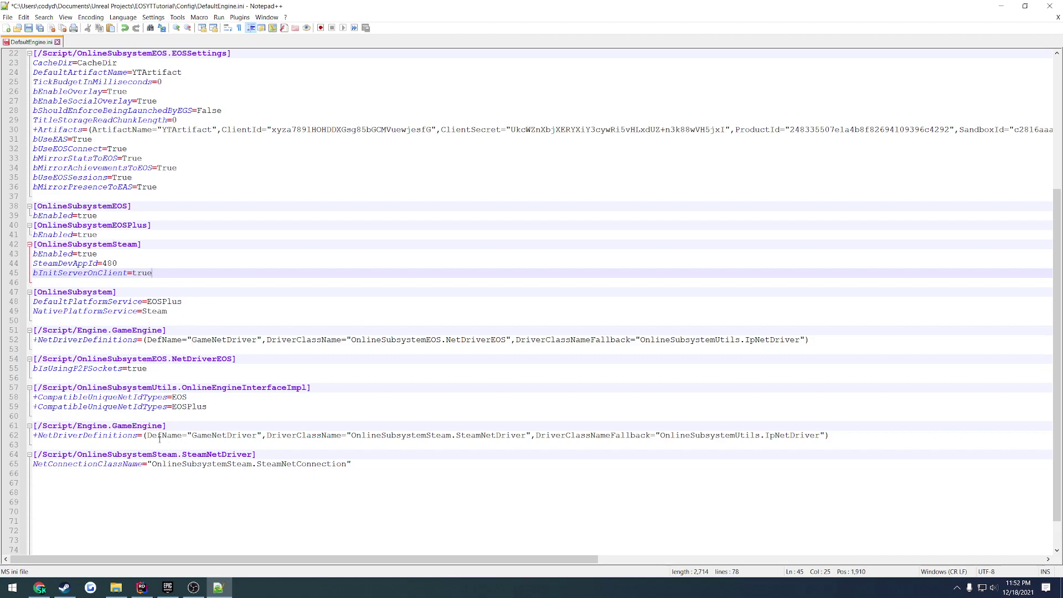
Put the Steam NetDriverDefinitions line below the EOS one and delete the duplicate GameEngine block.
left_click_drag(830, 436, 30, 437)
key("ctrl+c")
left_click_drag(168, 330, 31, 330)
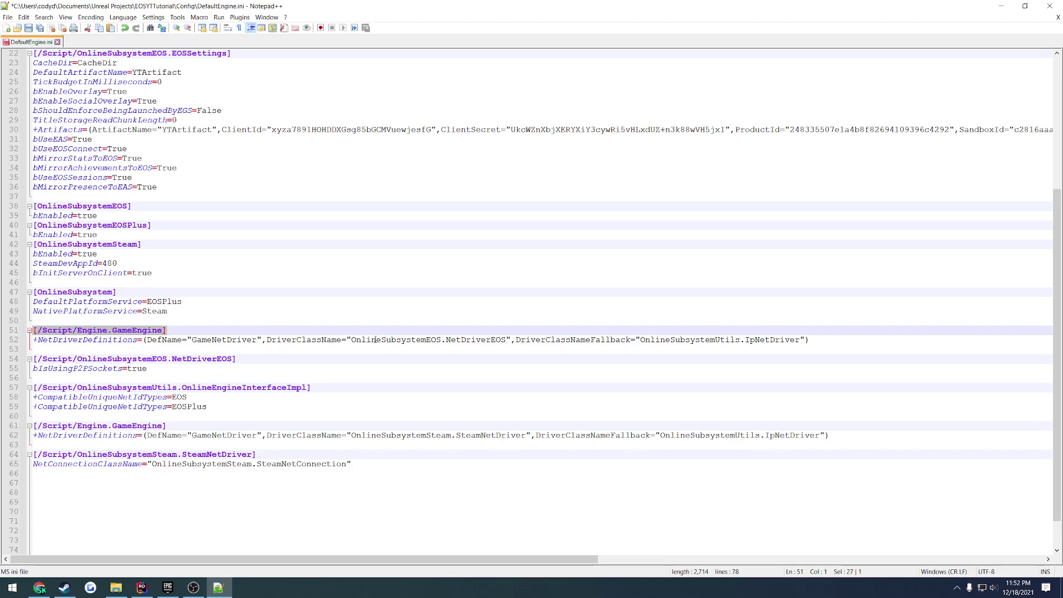
double_click(413, 341)
double_click(476, 340)
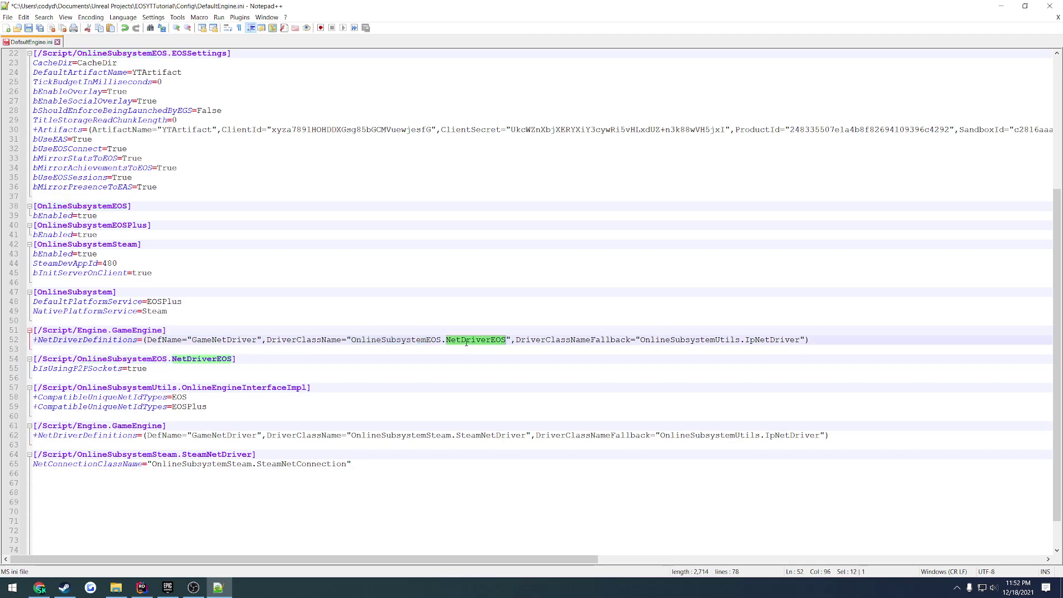
left_click(825, 339)
key("Return")
key("ctrl+v")
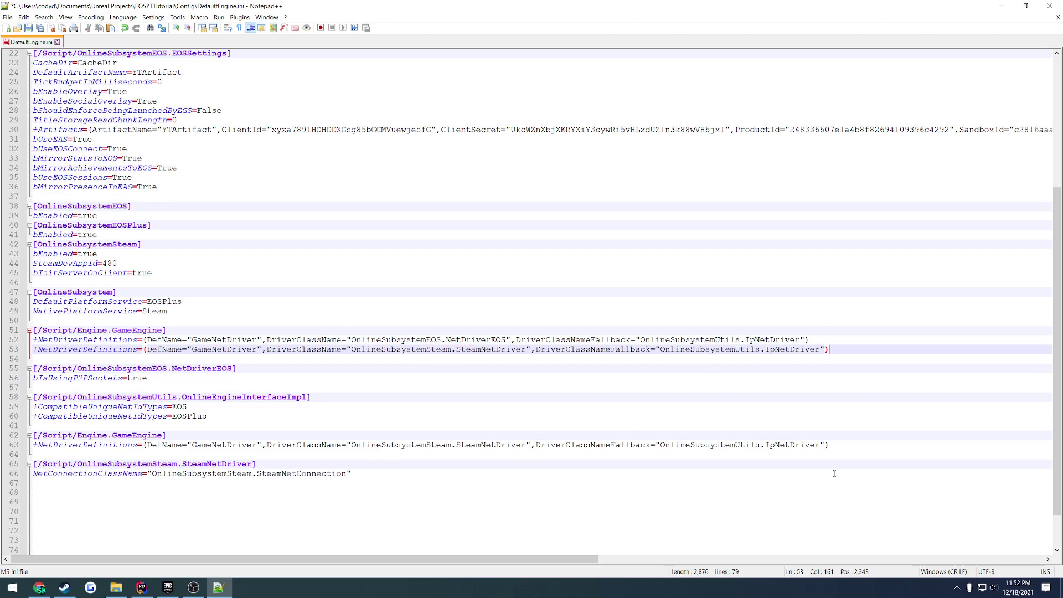
left_click_drag(828, 444, 33, 426)
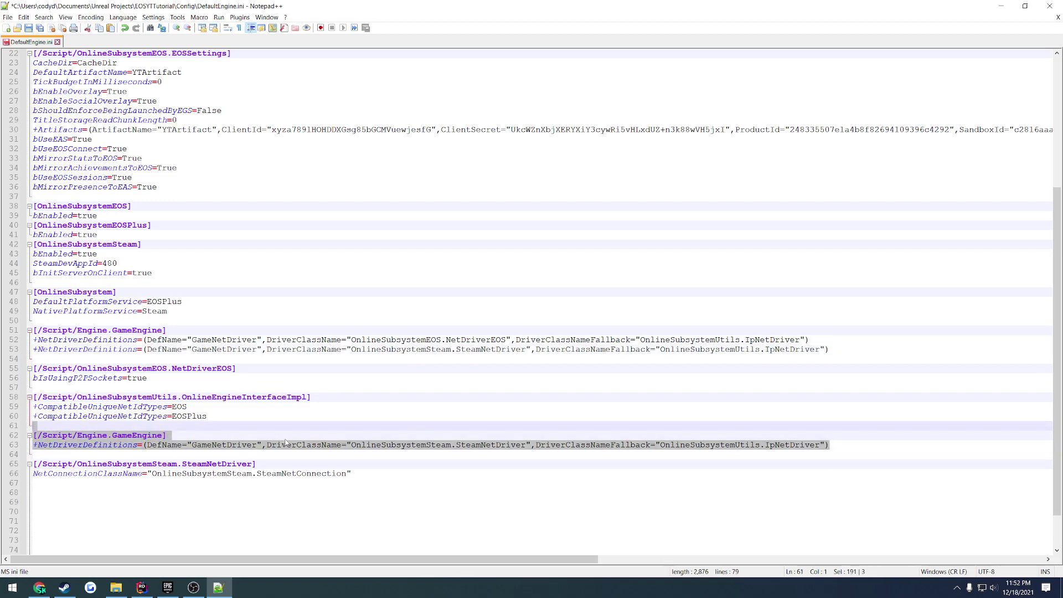
key("Delete")
key("Delete")
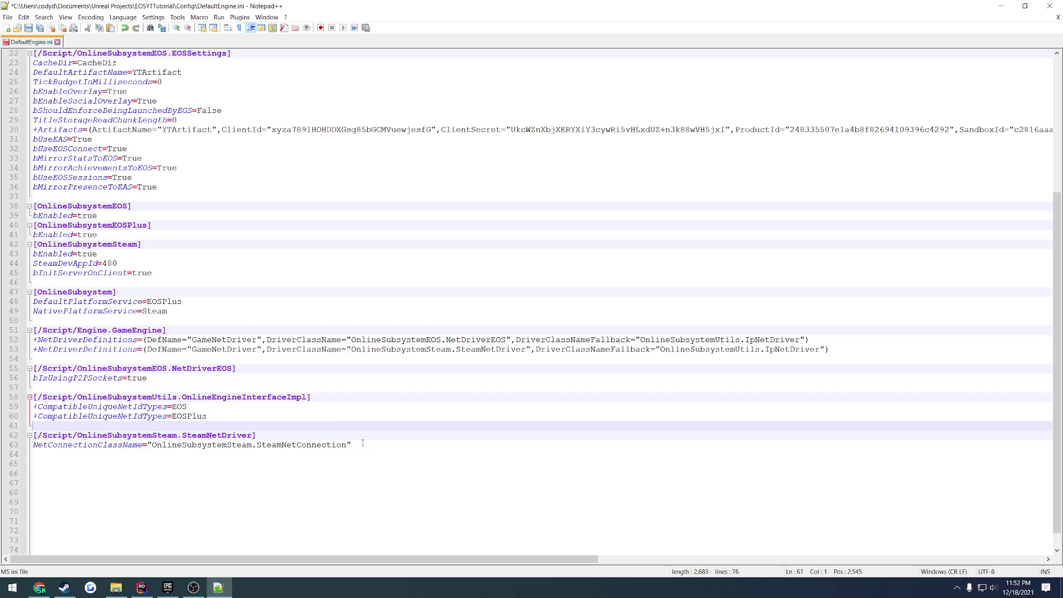
Remove the trailing blank lines and save the 63-line config.
scroll(346, 446, "down", 1)
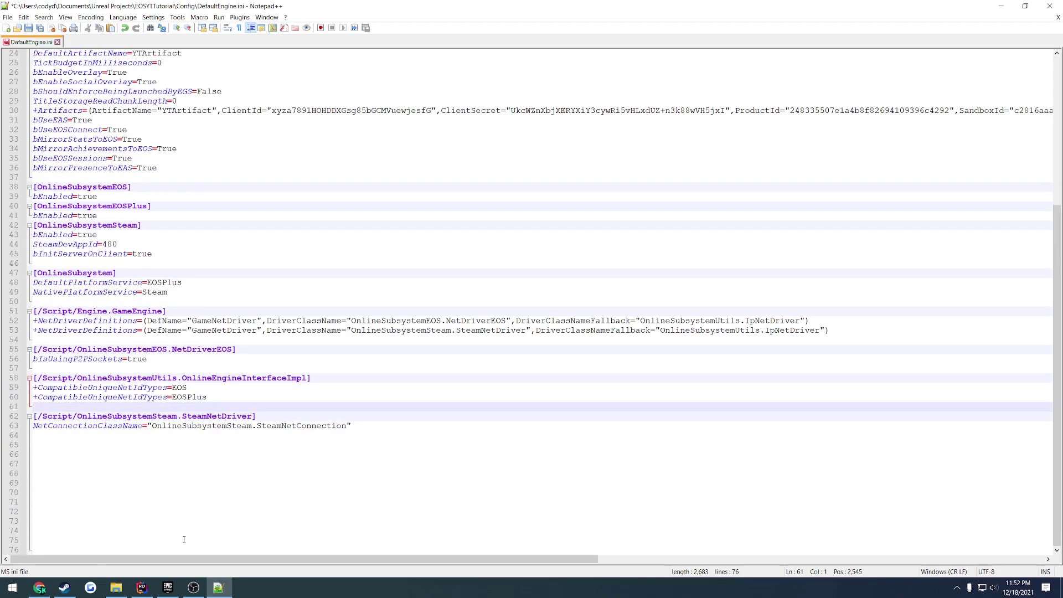
left_click(180, 540)
key("BackSpace")
key("BackSpace")
key("BackSpace")
key("BackSpace")
key("BackSpace")
key("BackSpace")
key("BackSpace")
key("BackSpace")
key("BackSpace")
key("BackSpace")
key("BackSpace")
key("BackSpace")
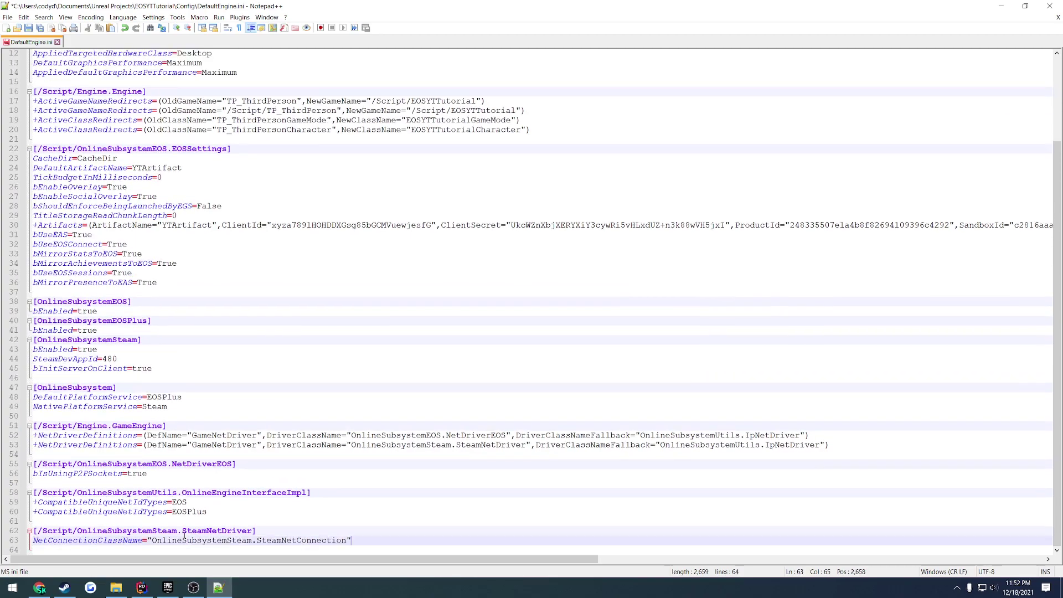
key("Delete")
left_click(289, 519)
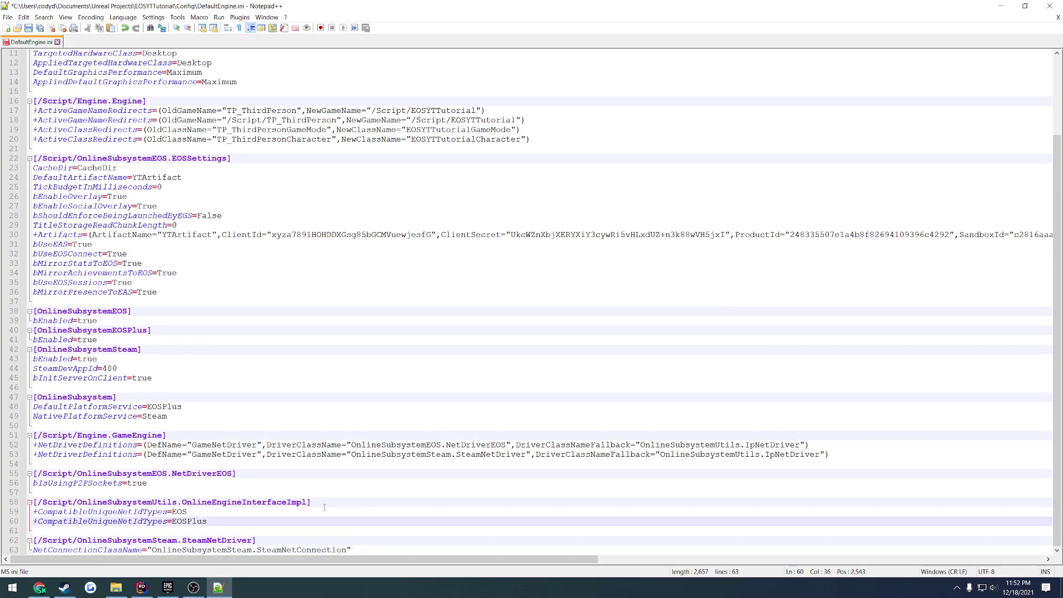
key("ctrl+s")
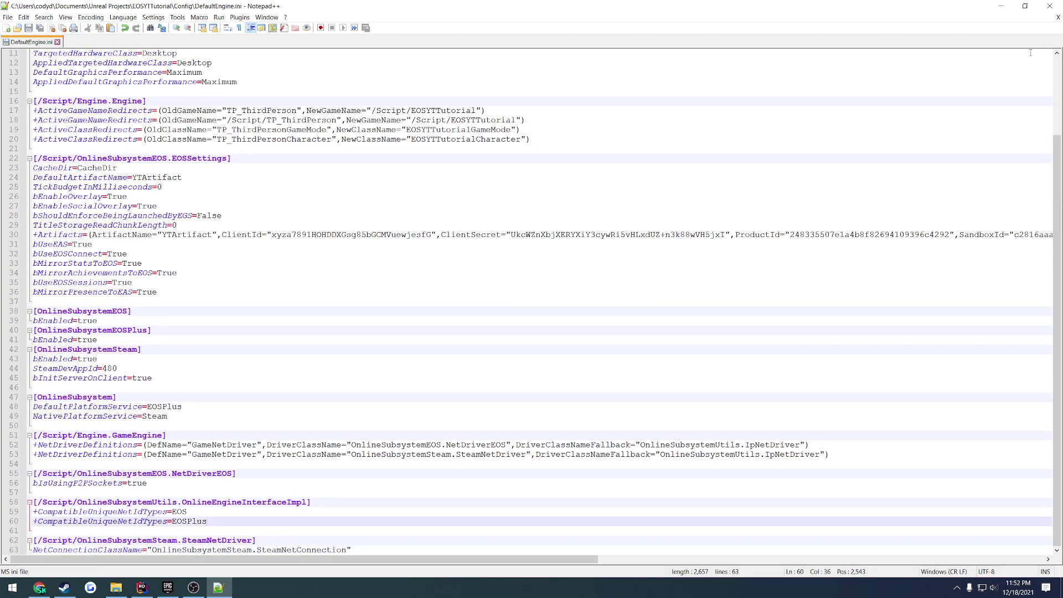
Compare the SteamDevAppId value 480 against the Steam documentation.
left_click(1000, 6)
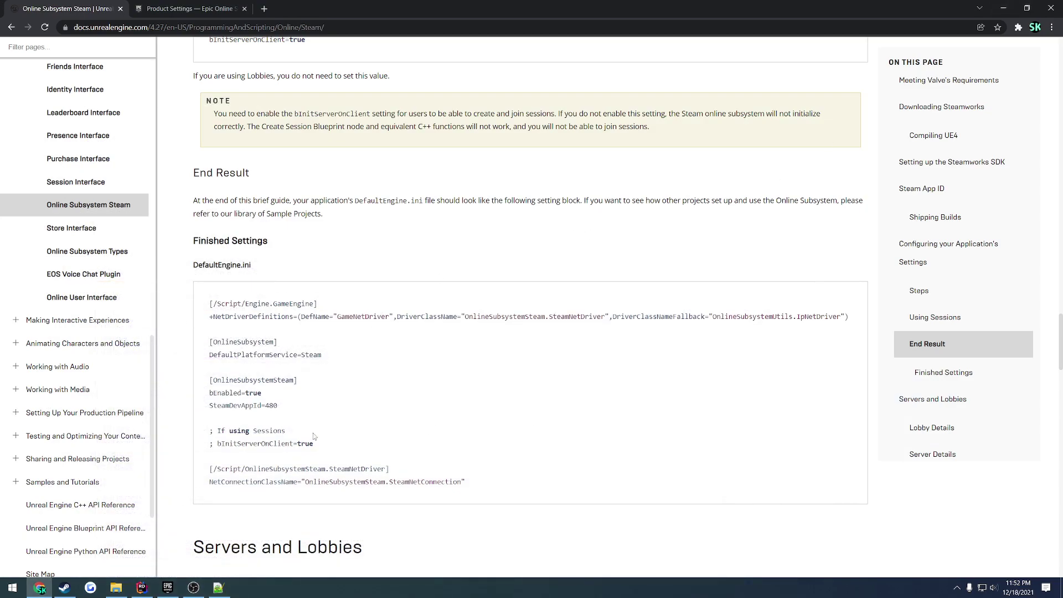
left_click(219, 587)
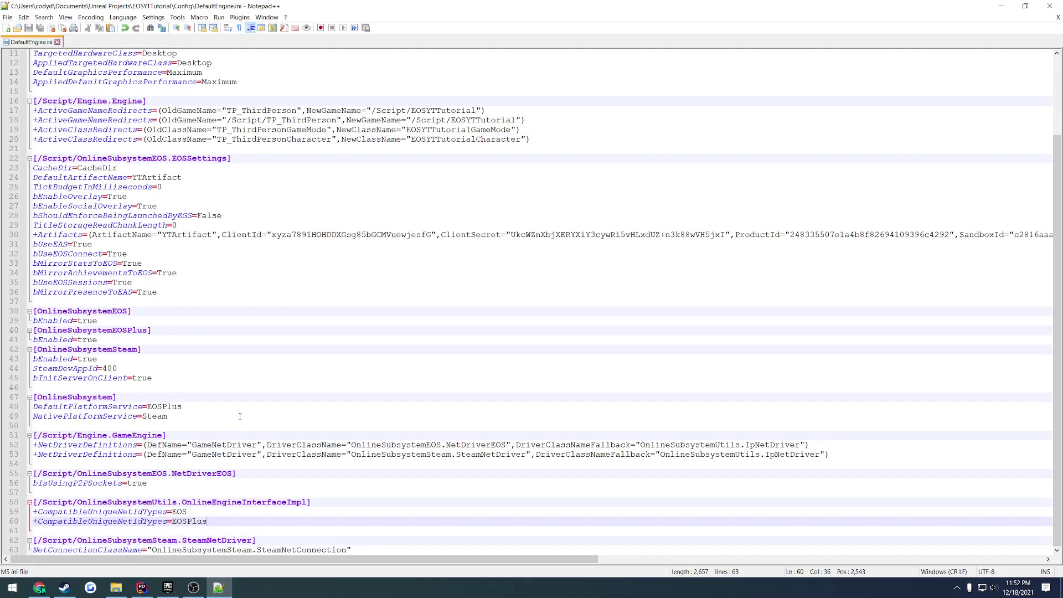
left_click_drag(117, 368, 102, 368)
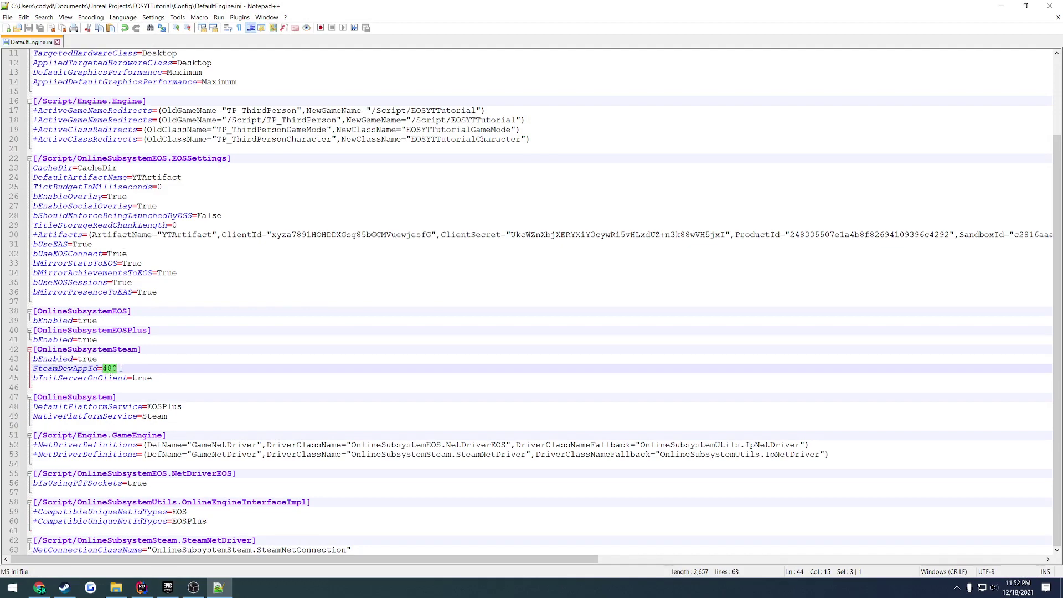
left_click(121, 368)
Minimize the open windows to reveal the desktop and select the YTEOSTesting launch script.
left_click(64, 588)
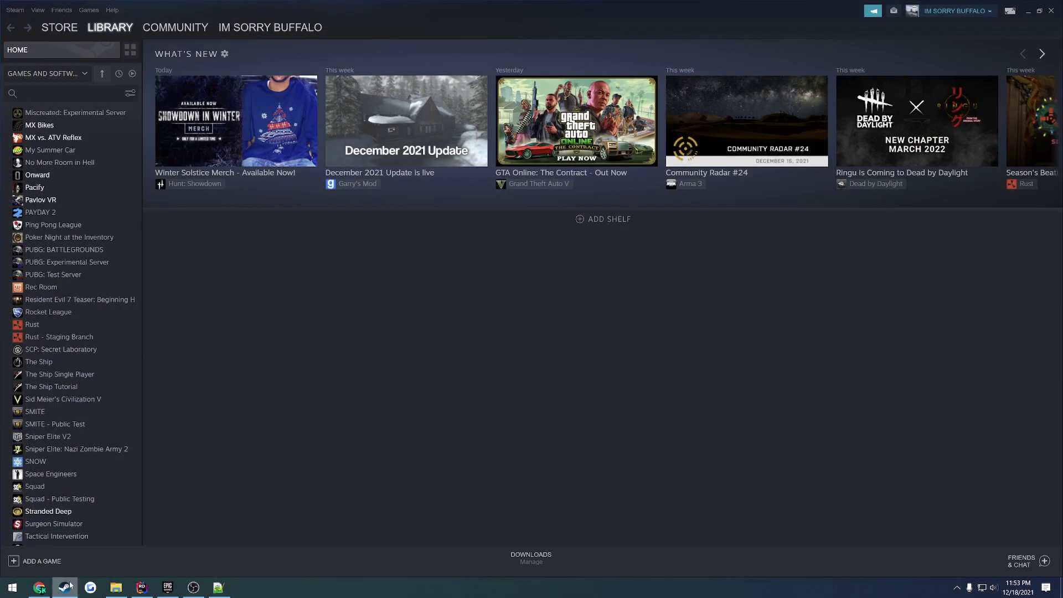
left_click(218, 588)
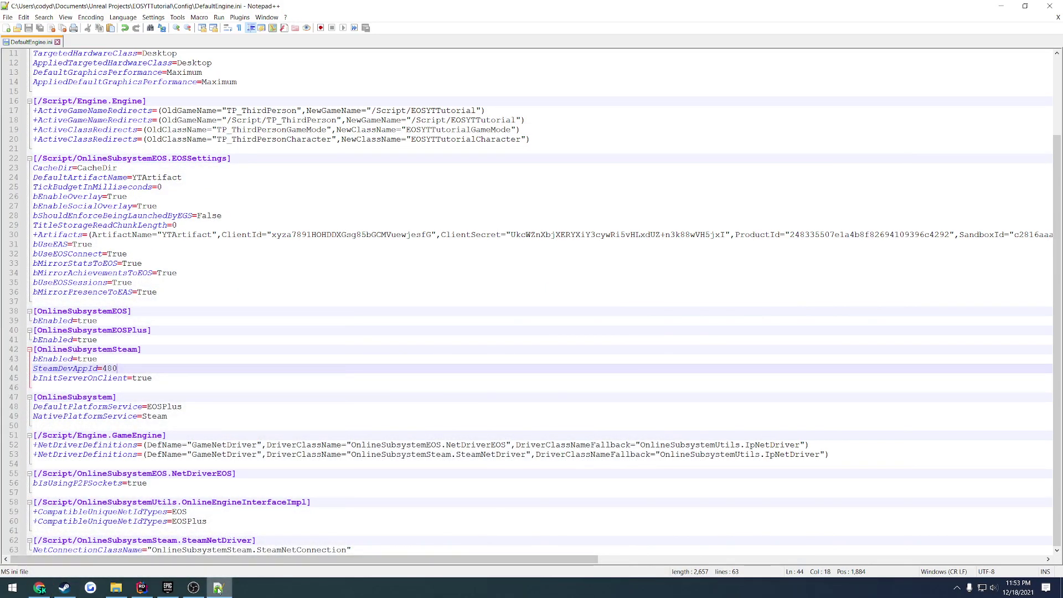
left_click(39, 587)
left_click(39, 587)
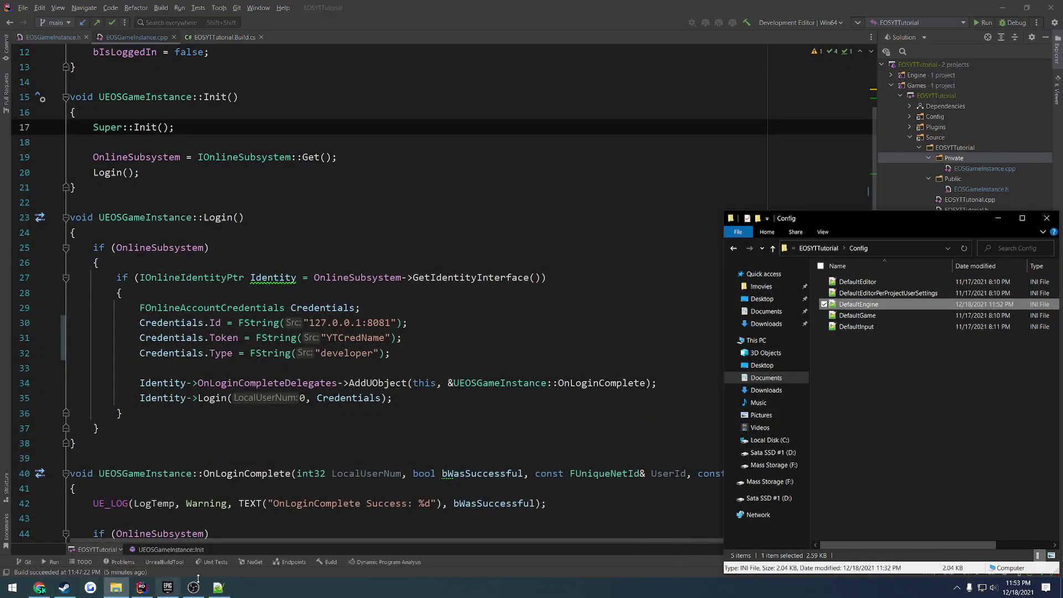
left_click(1000, 221)
left_click(1001, 9)
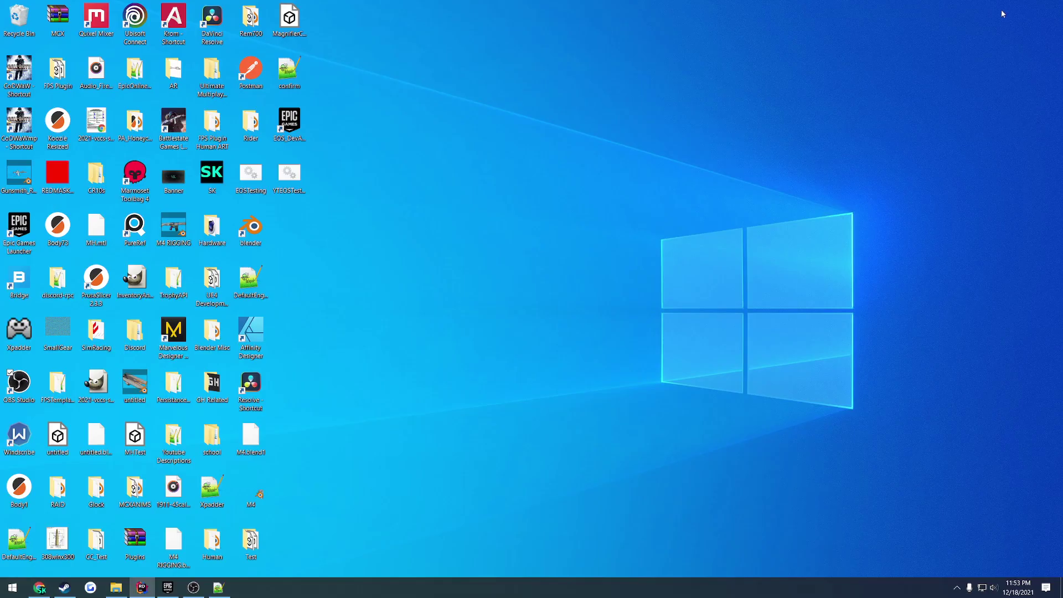
left_click(290, 174)
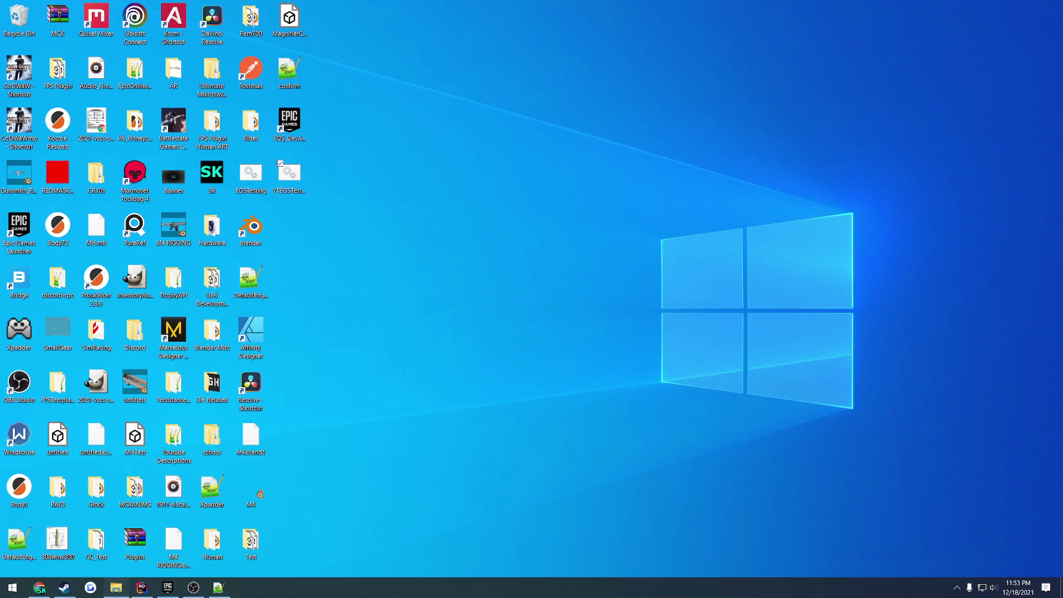
Look over the EOSYTTutorial project file, then open YTEOSTesting.bat with Edit with Notepad++.
left_click(116, 587)
key("alt+Up")
left_click(874, 450)
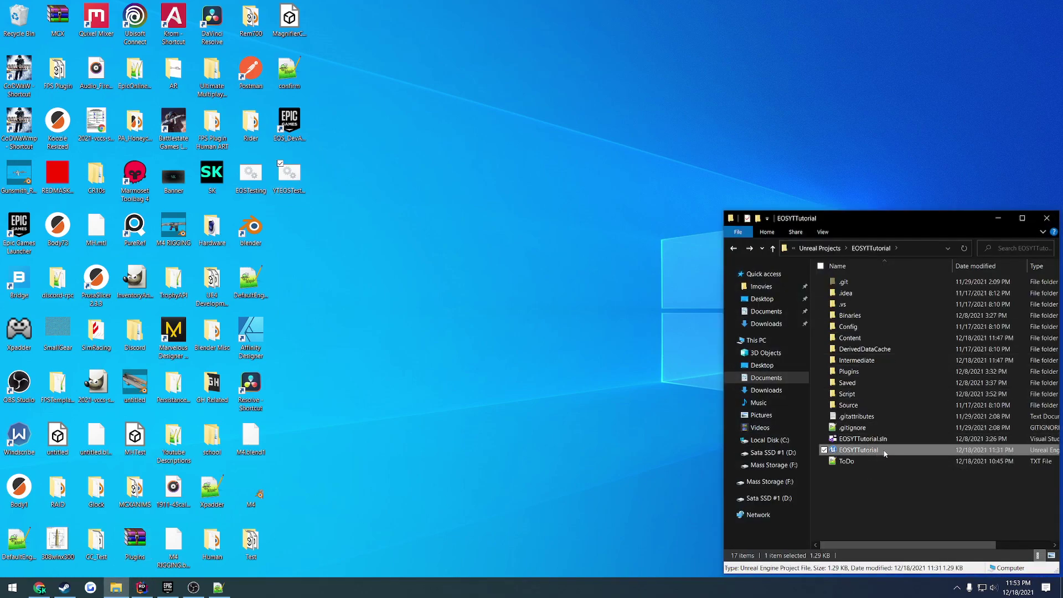
right_click(868, 452)
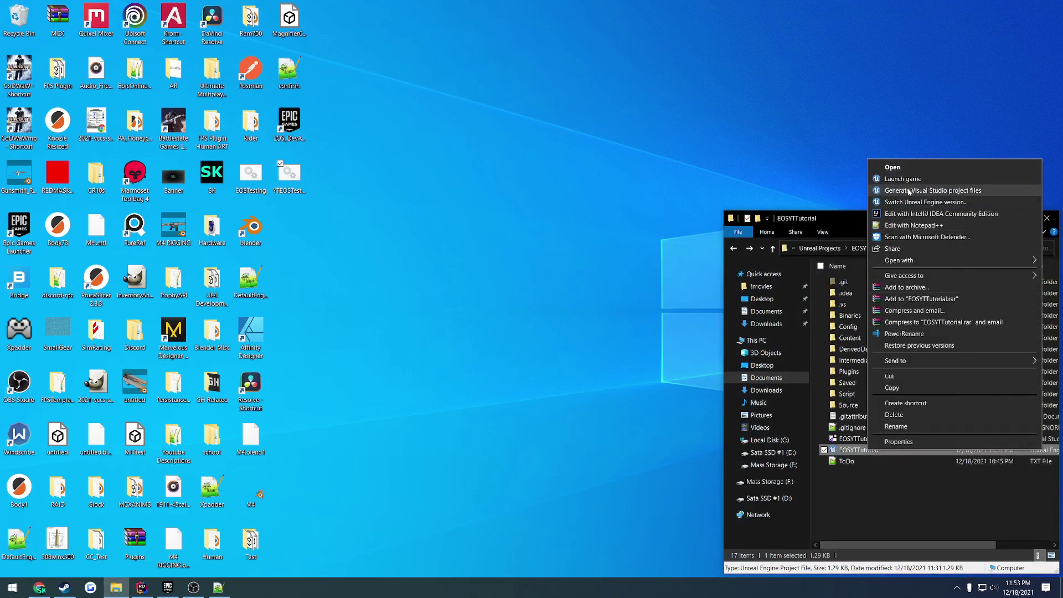
left_click(548, 234)
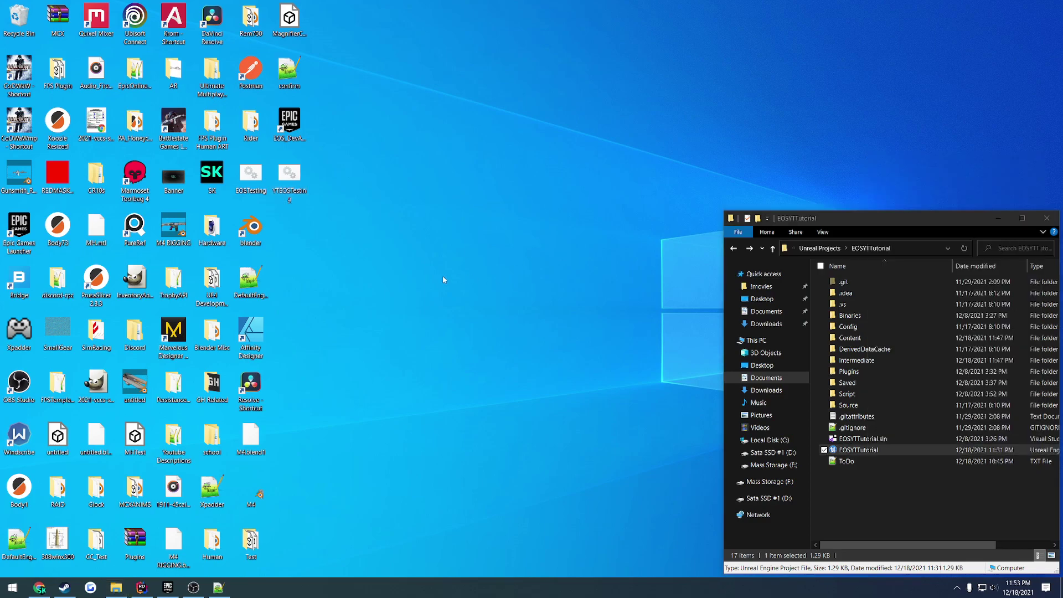
right_click(300, 184)
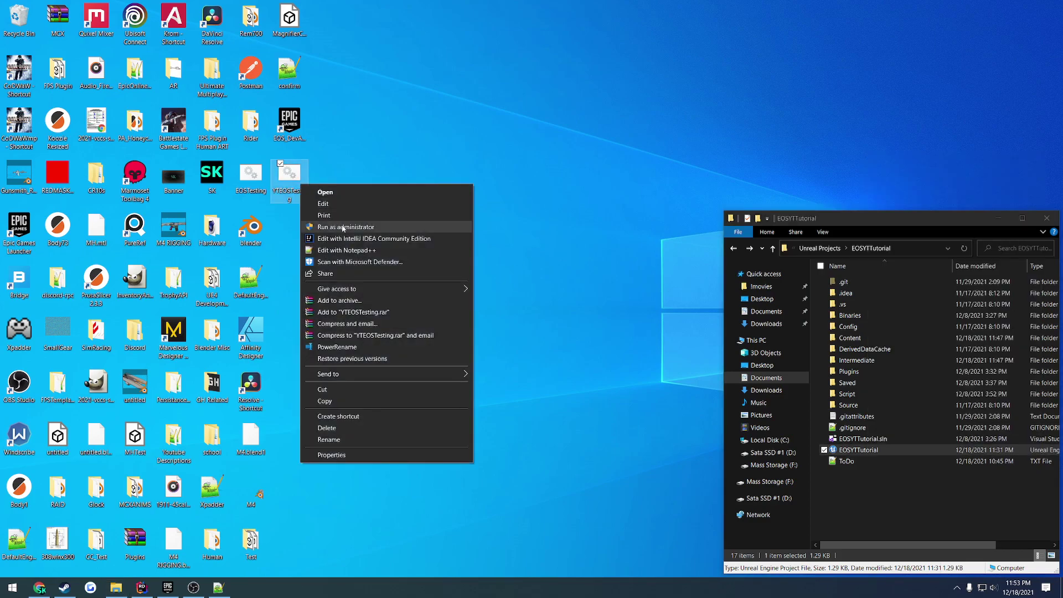
left_click(346, 251)
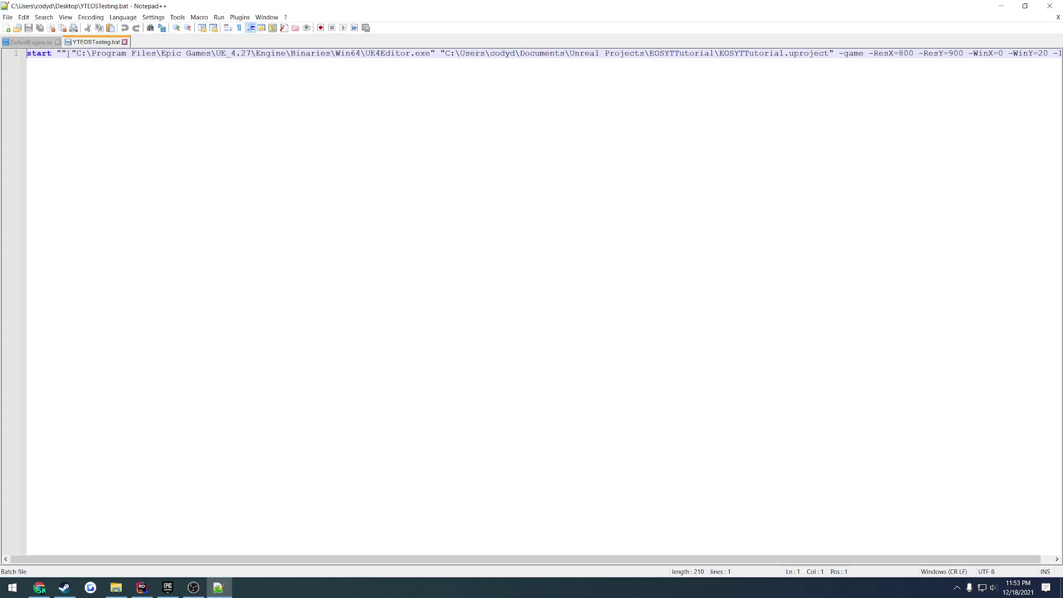
Highlight the empty title quotes, UE4Editor.exe and the 4.27 engine path in the launch command.
left_click_drag(67, 53, 1054, 53)
left_click(47, 53)
mouse_move(67, 53)
left_mouse_down()
mouse_move(56, 53)
mouse_move(75, 53)
left_mouse_up()
left_click_drag(430, 53, 366, 54)
left_click(415, 53)
left_click_drag(250, 54, 222, 54)
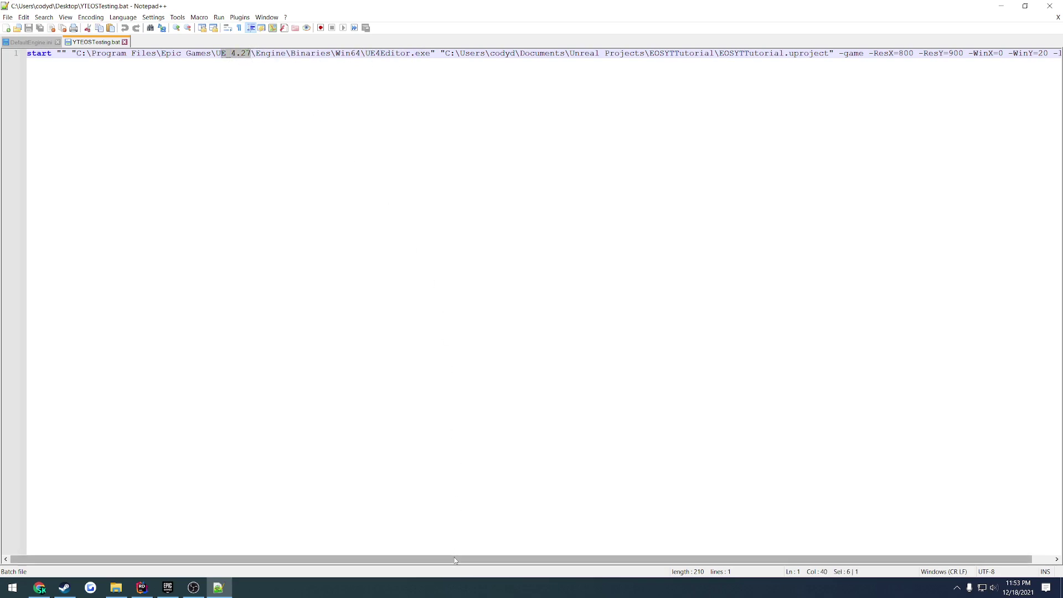
left_click_drag(454, 557, 475, 557)
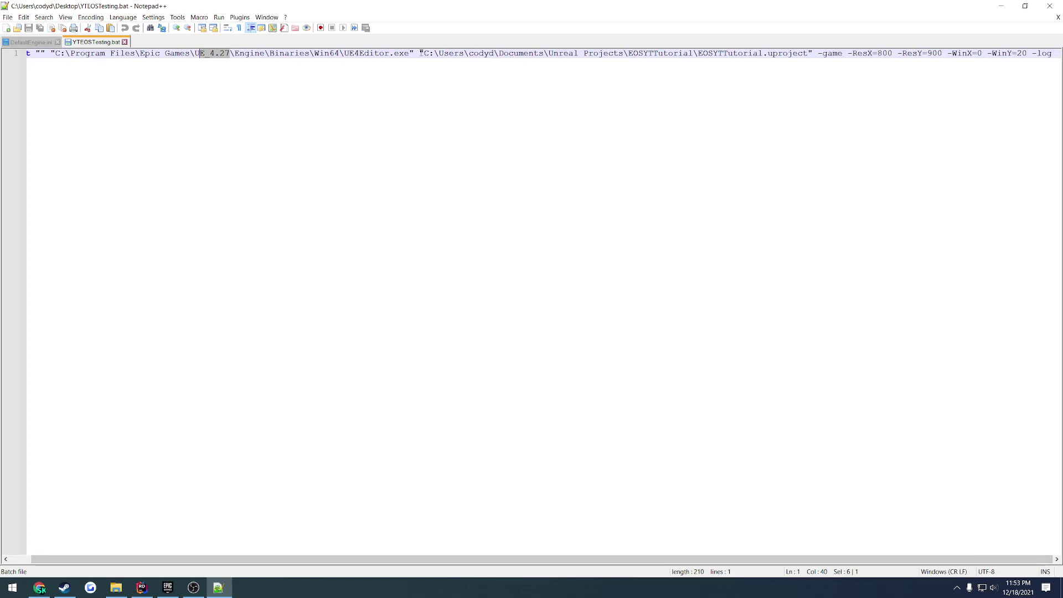
left_click_drag(419, 53, 423, 54)
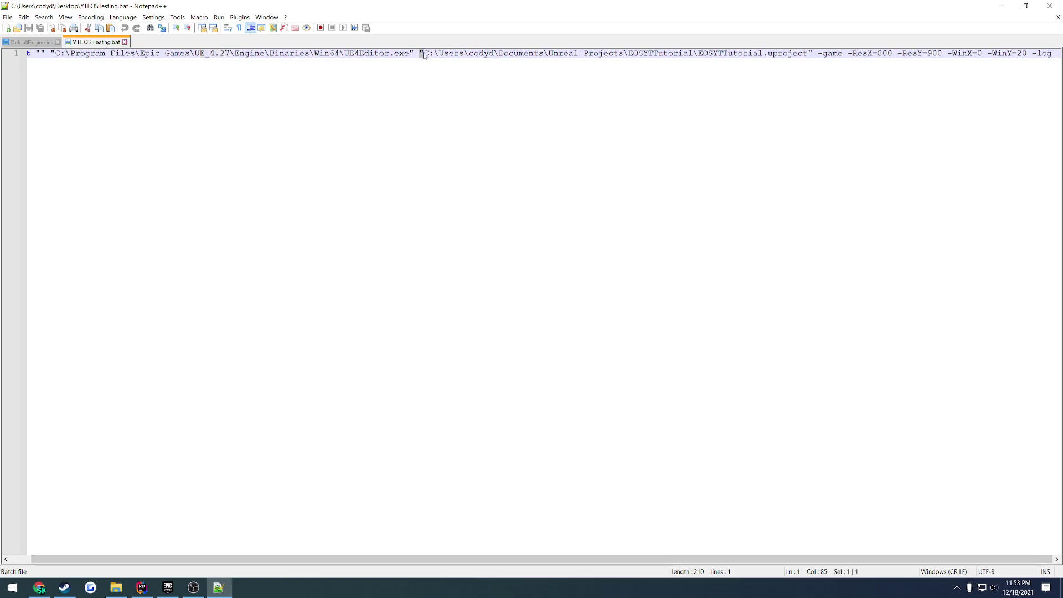
left_click(425, 53)
Highlight the .uproject, -ResX=800/-ResY window arguments and -log, then close the .bat file.
double_click(787, 53)
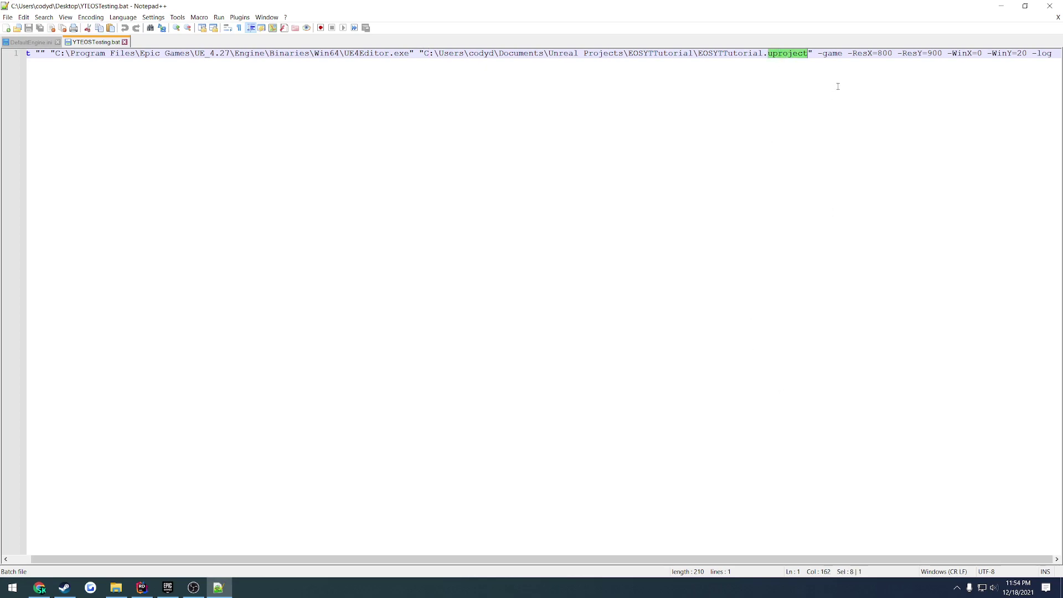
left_click_drag(818, 54, 1031, 54)
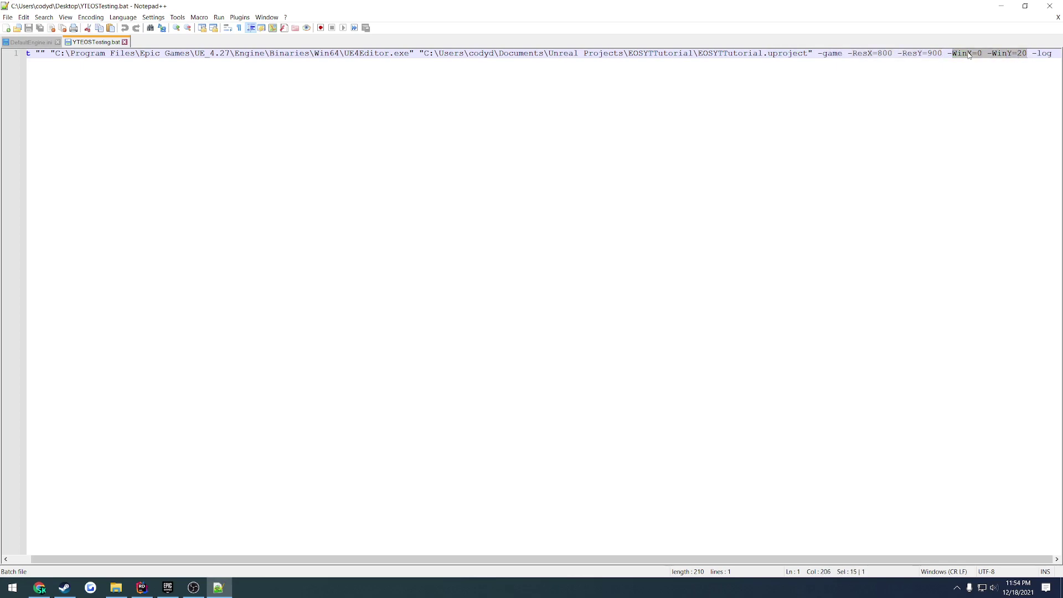
left_click_drag(1032, 54, 1052, 54)
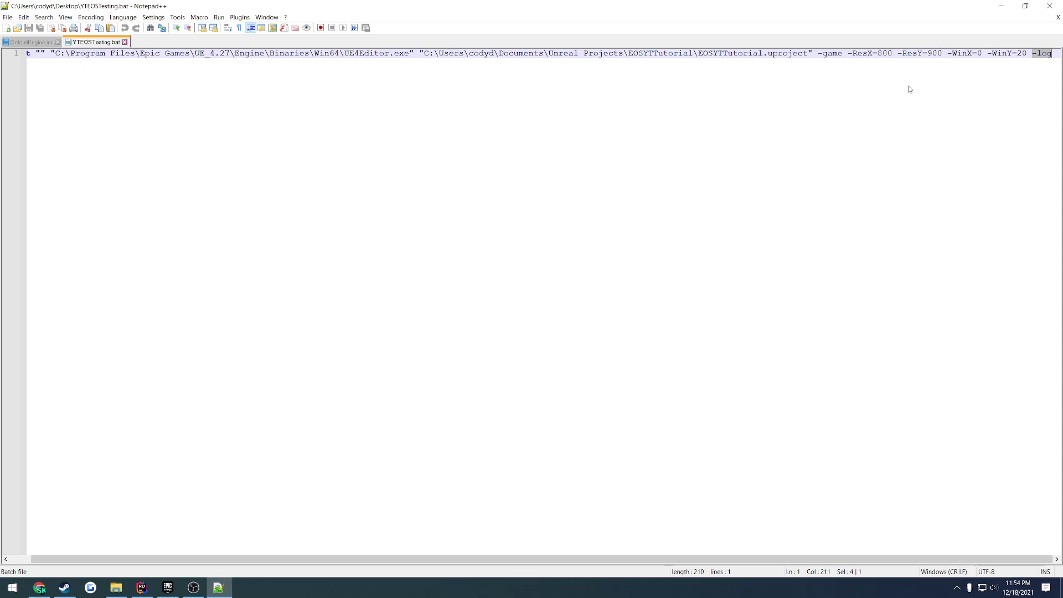
key("ctrl+w")
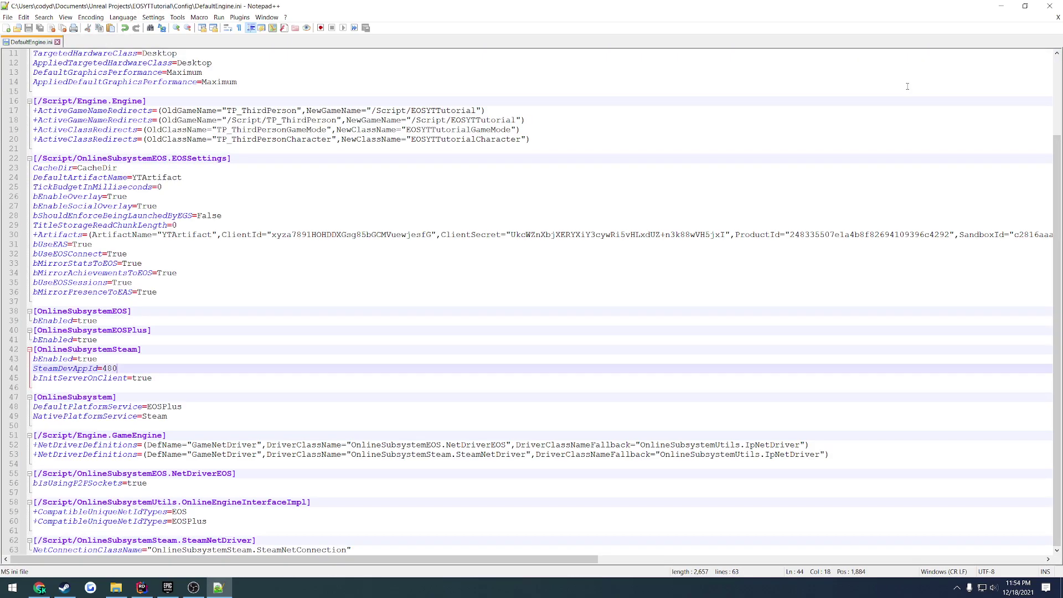
Toggle the Steam overlay (Shift+Tab) and Epic overlay (Shift+F3) in the running game, then quit.
left_click(1000, 6)
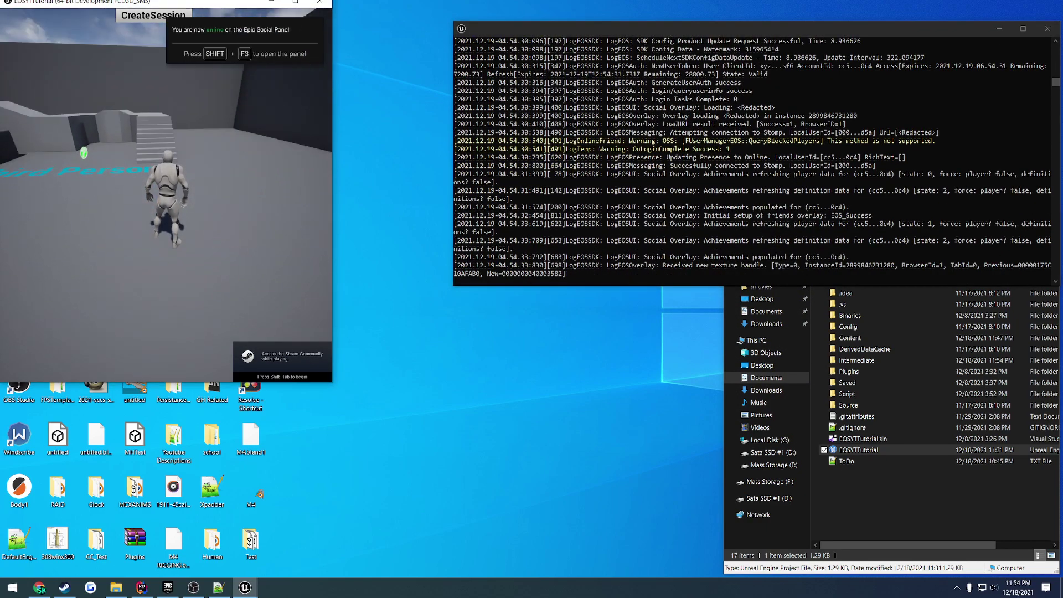
key("shift+Tab")
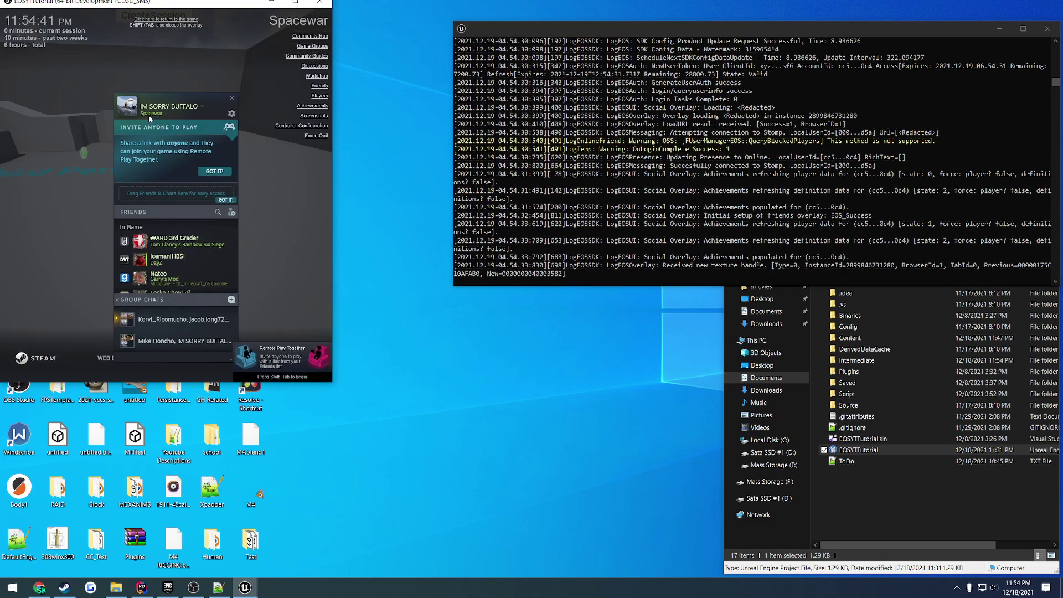
key("shift+Tab")
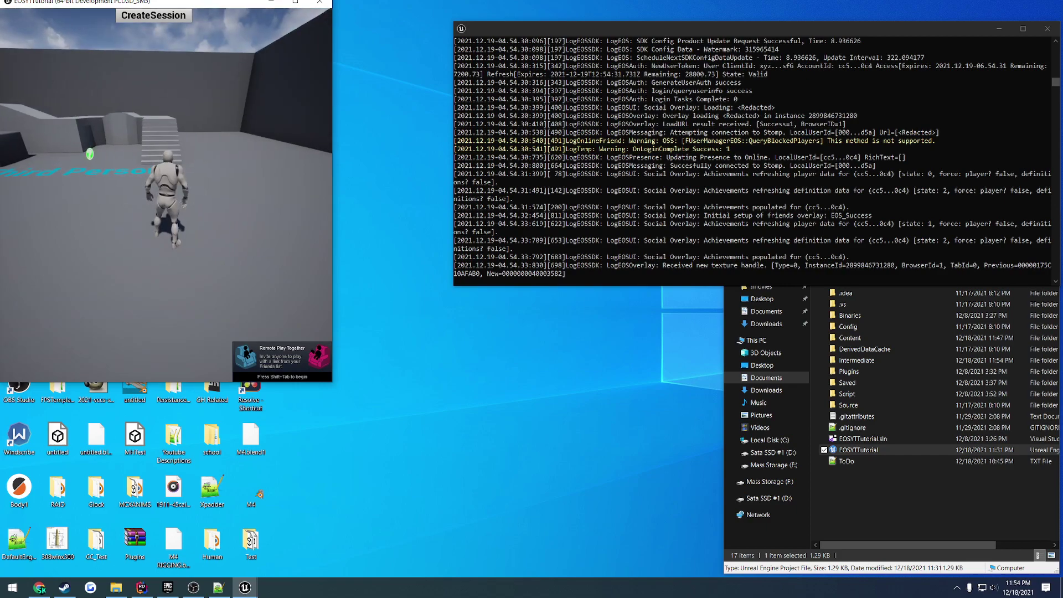
key("shift+F3")
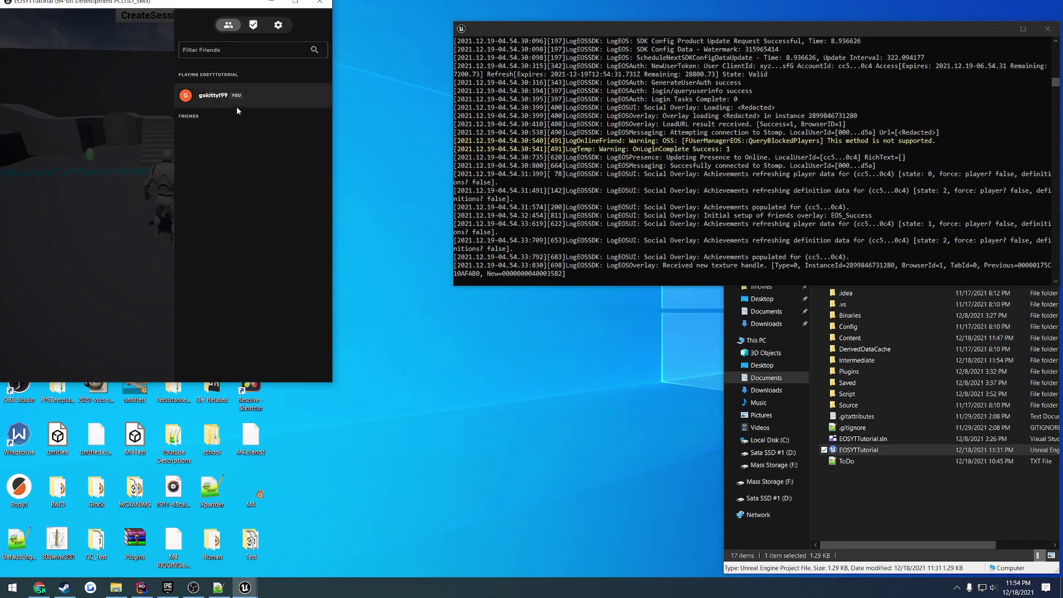
key("shift+F3")
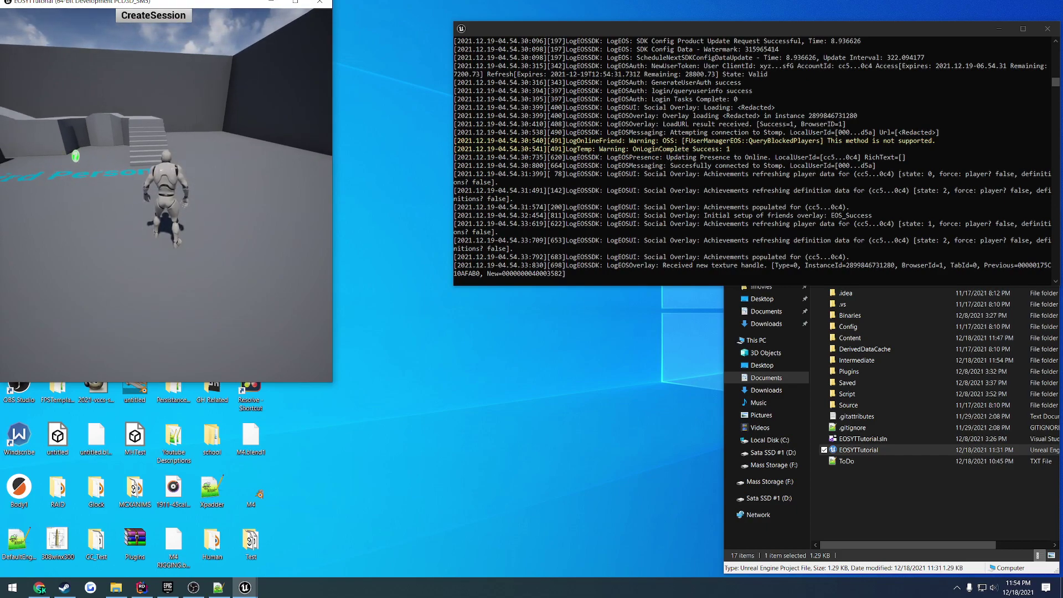
key("Escape")
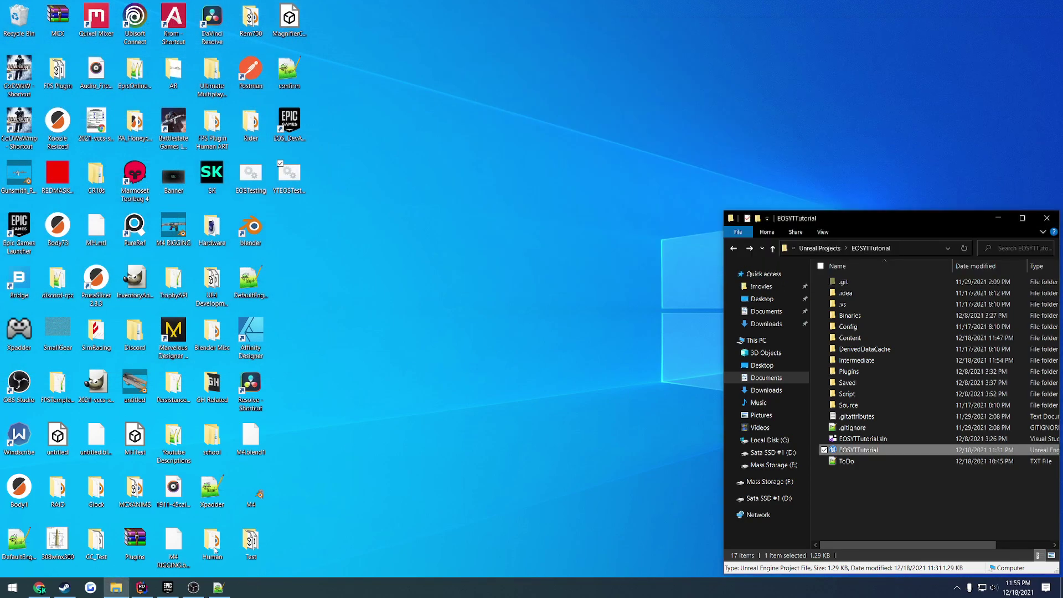
left_click(168, 587)
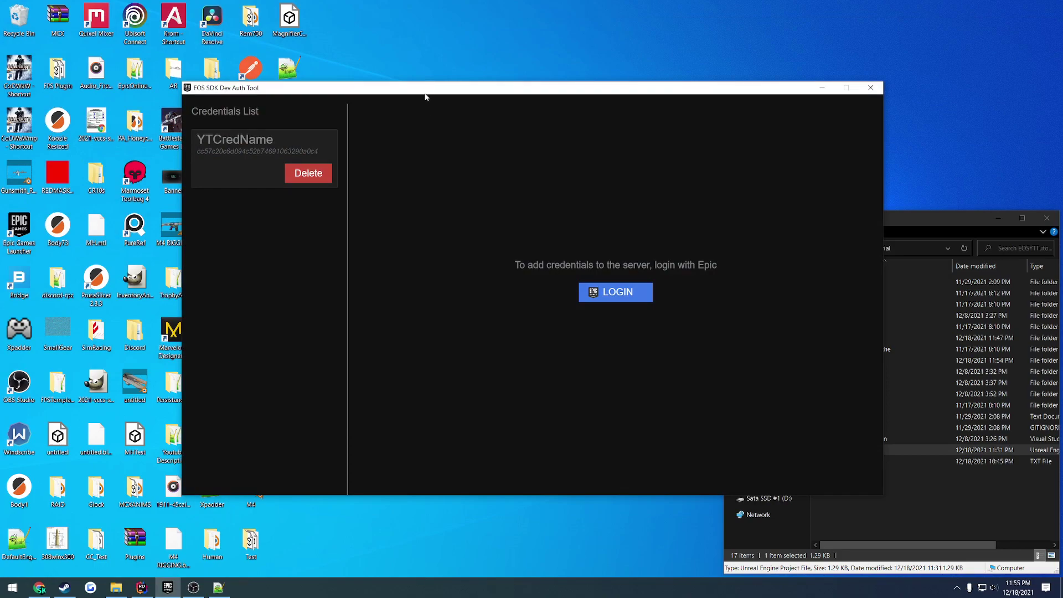
left_click_drag(379, 83, 265, 77)
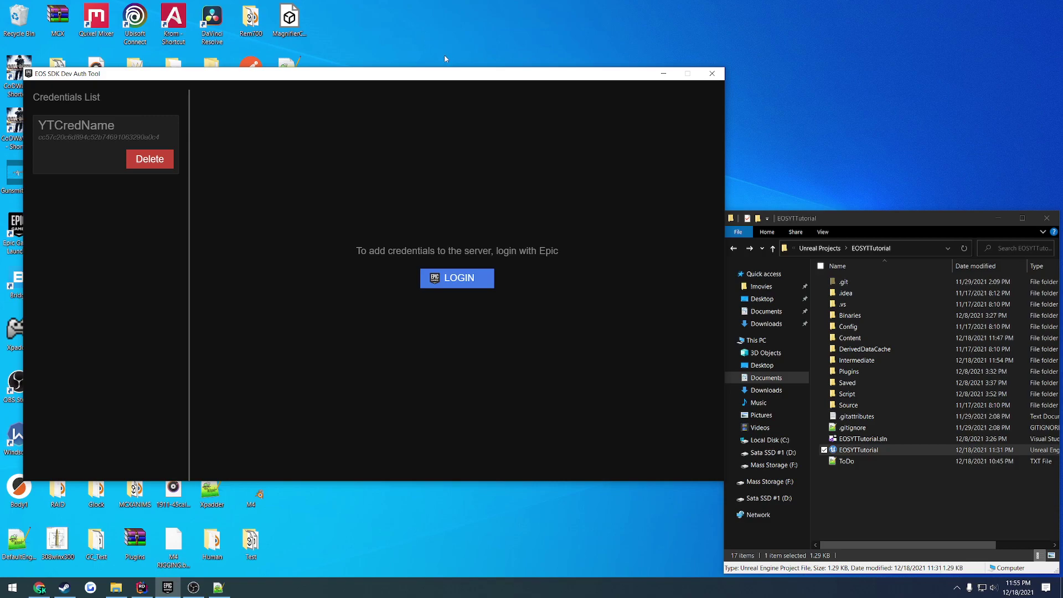
left_click(663, 73)
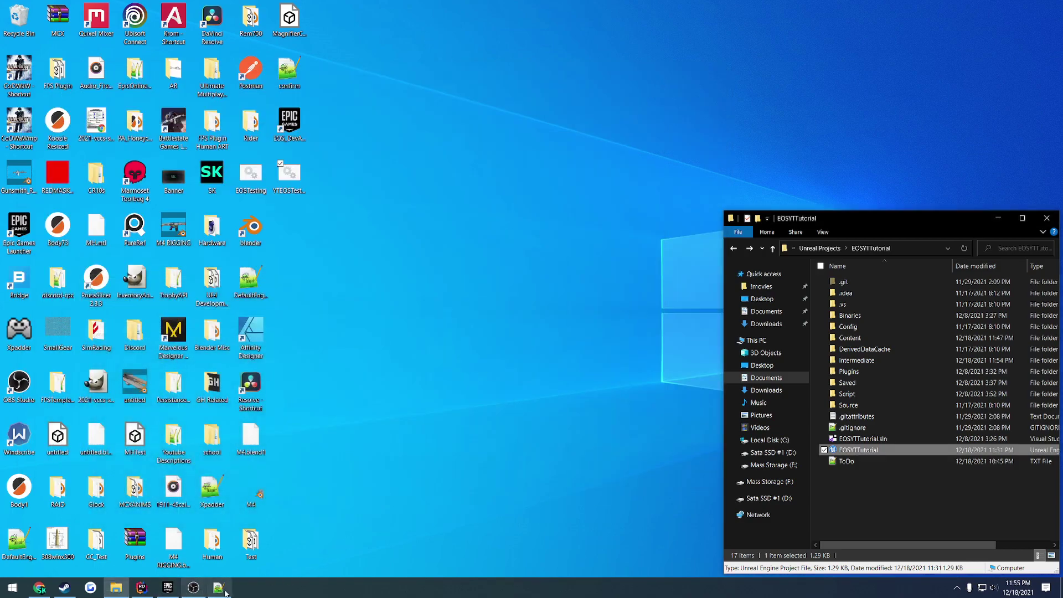
Review the Init and Login() code in EOSGameInstance.cpp, briefly checking then closing the Steam docs.
left_click(141, 588)
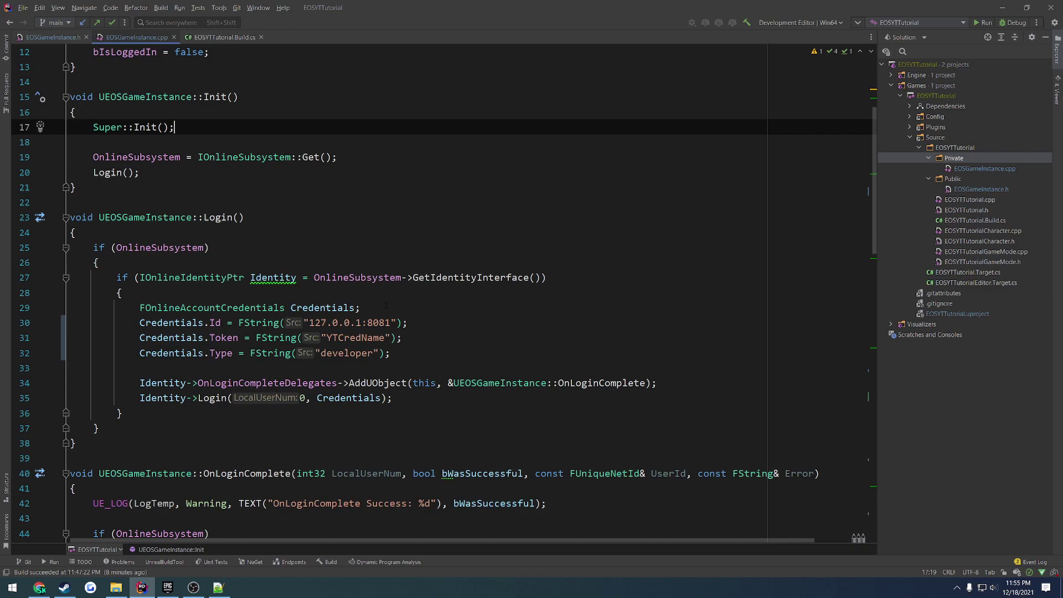
scroll(474, 312, "down", 3)
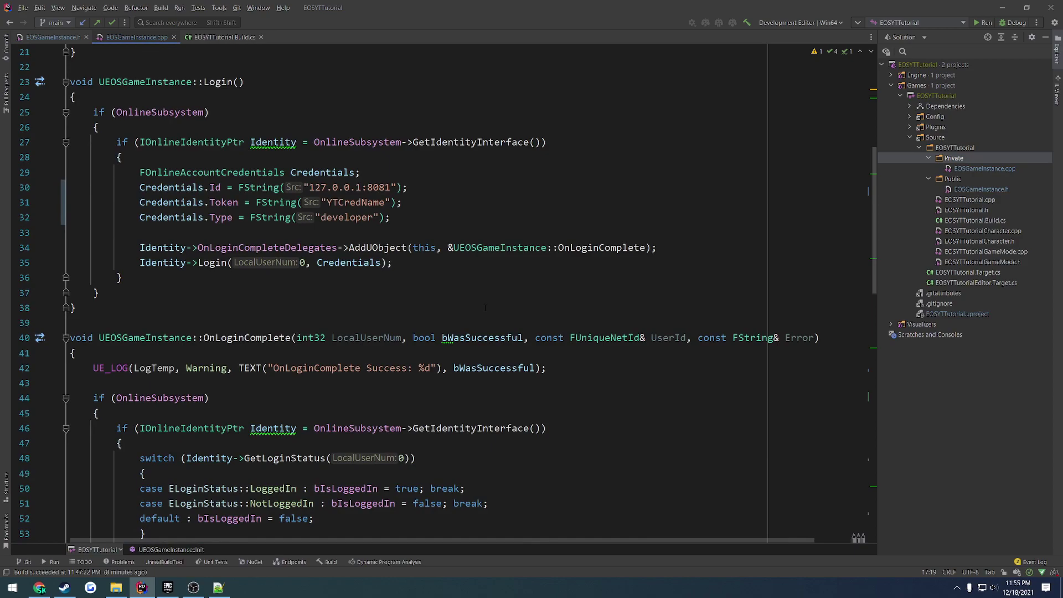
scroll(485, 308, "down", 9)
scroll(474, 298, "down", 5)
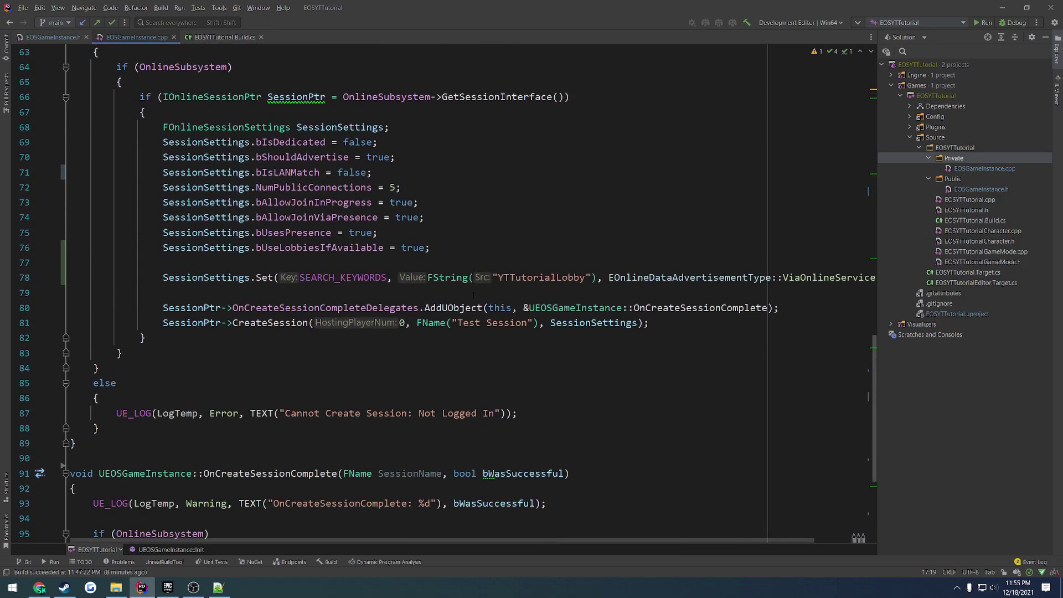
scroll(473, 292, "up", 13)
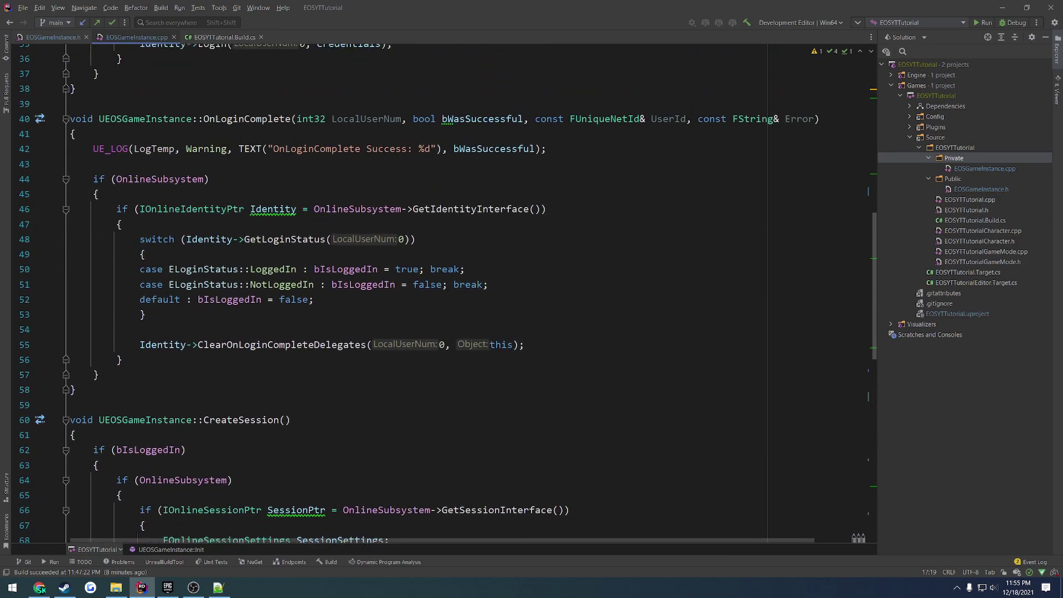
scroll(415, 272, "up", 3)
left_click(260, 173)
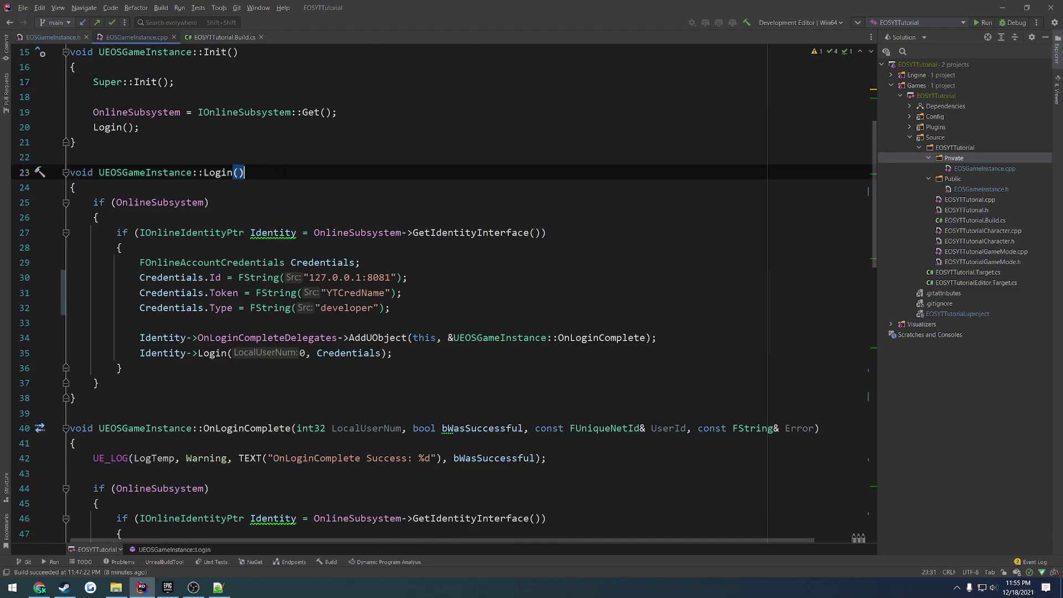
scroll(373, 204, "up", 2)
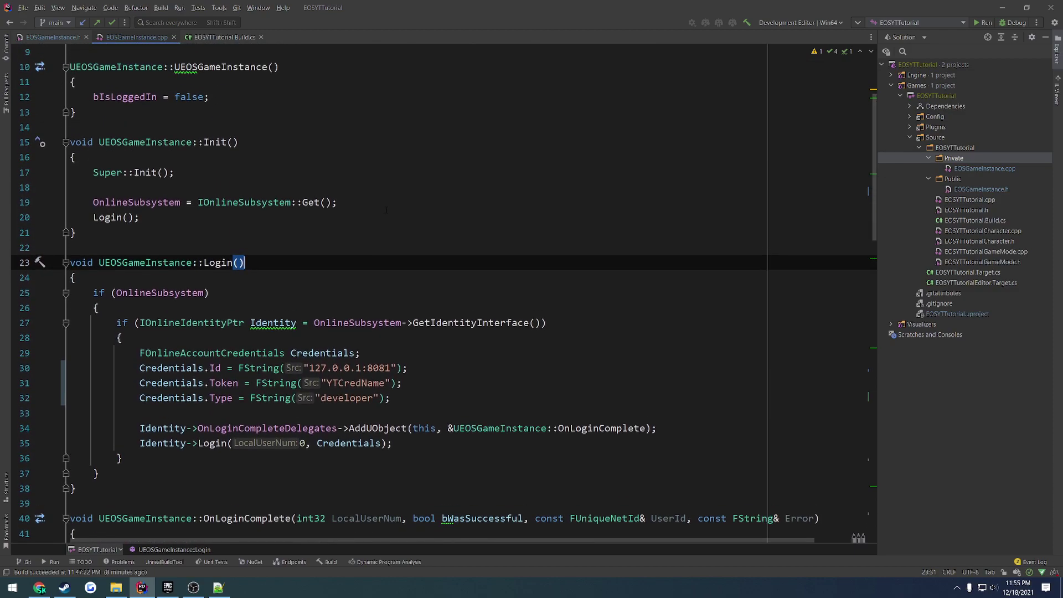
left_click(39, 588)
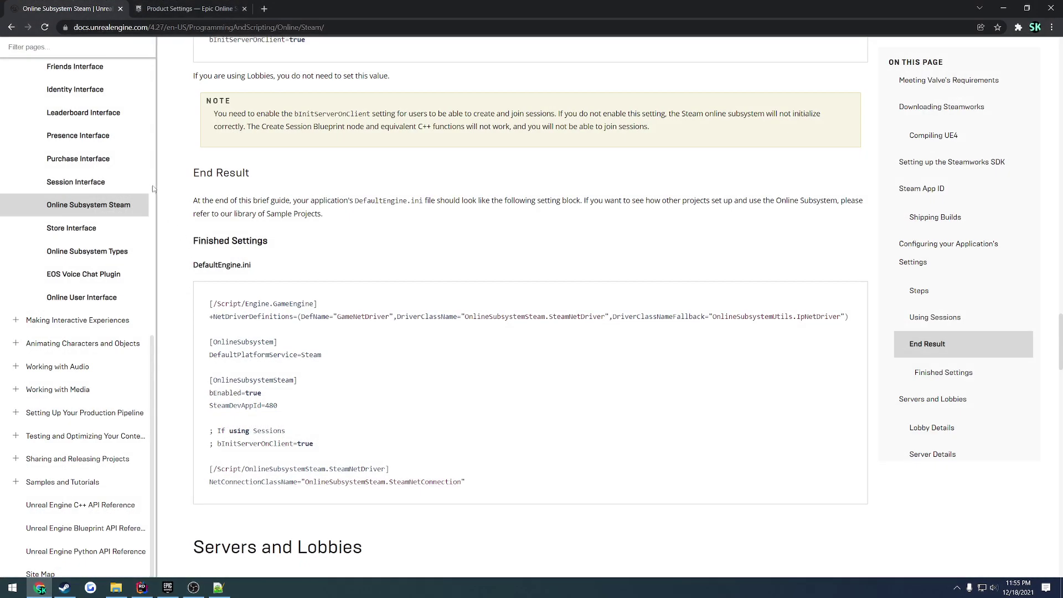
left_click(1053, 6)
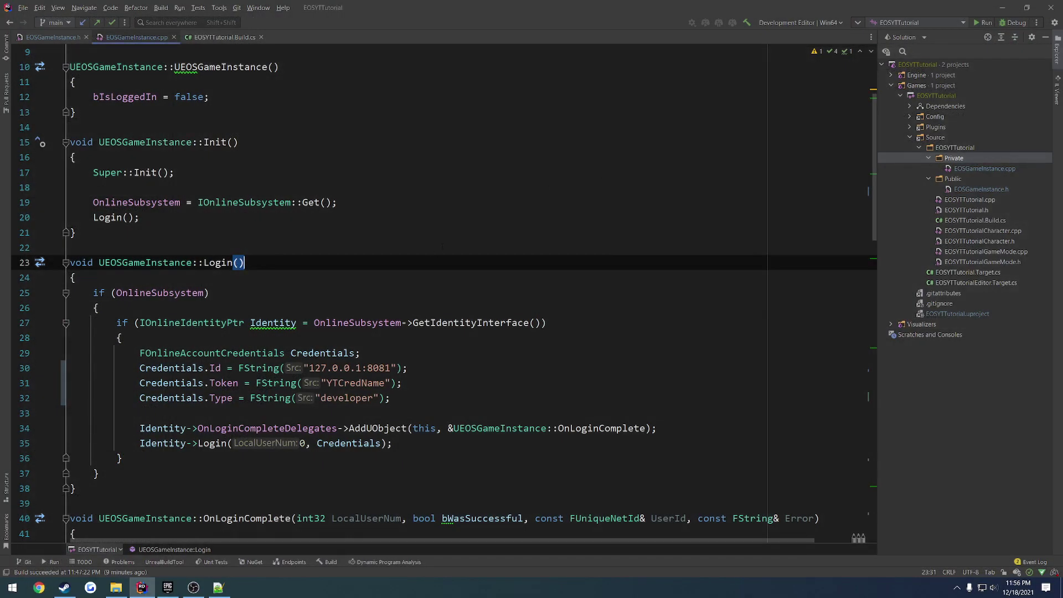